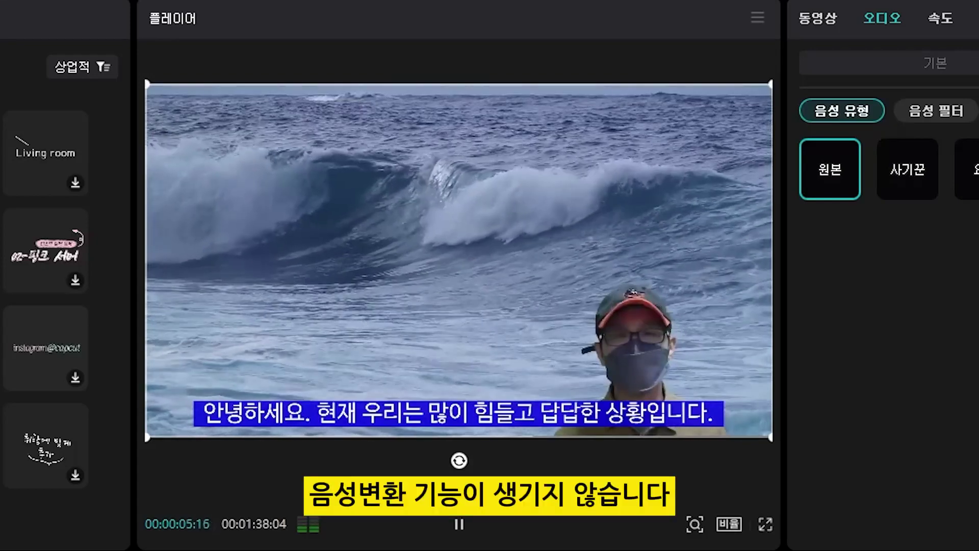
key(space)
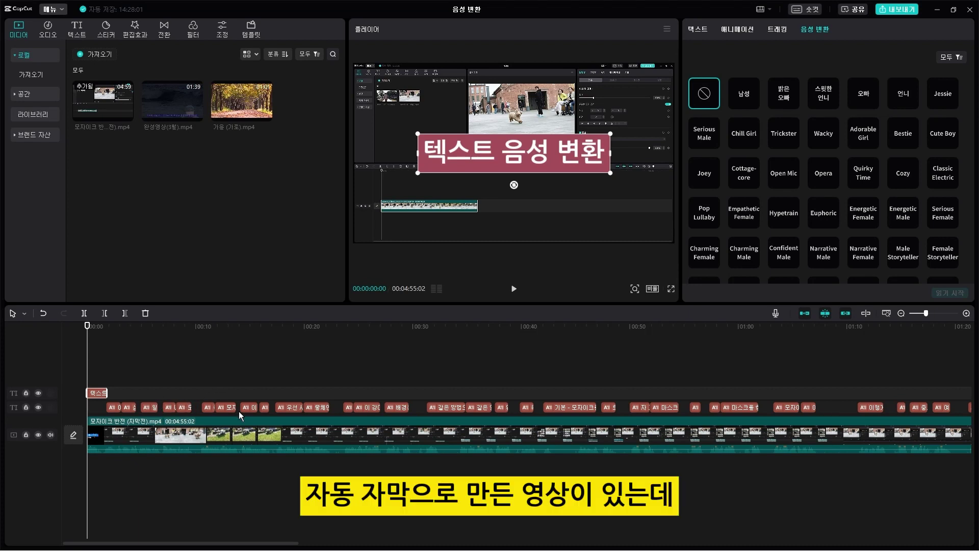
- Audition the Jessie, 남성 and 밝은 오빠 voices for the first auto caption and generate its speech with the 오빠 voice
click(115, 407)
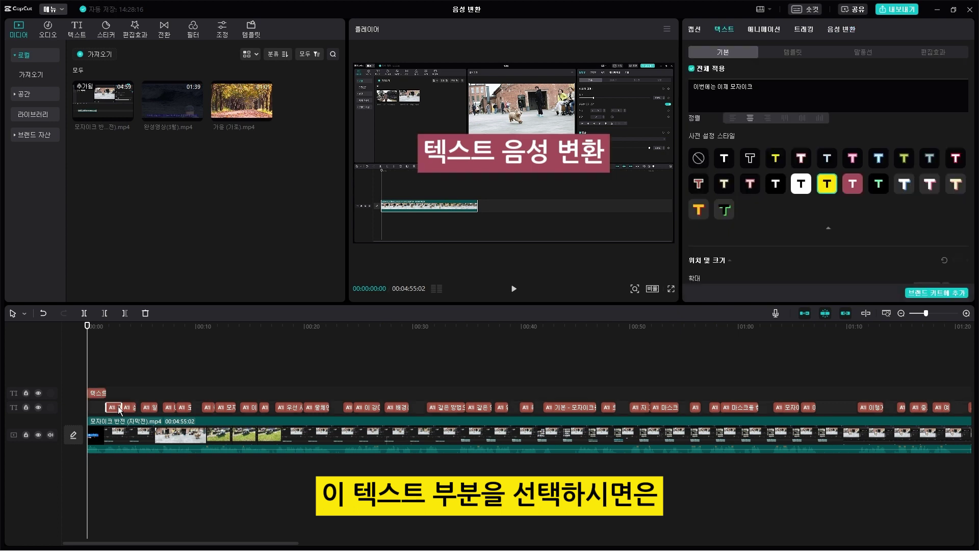
click(837, 32)
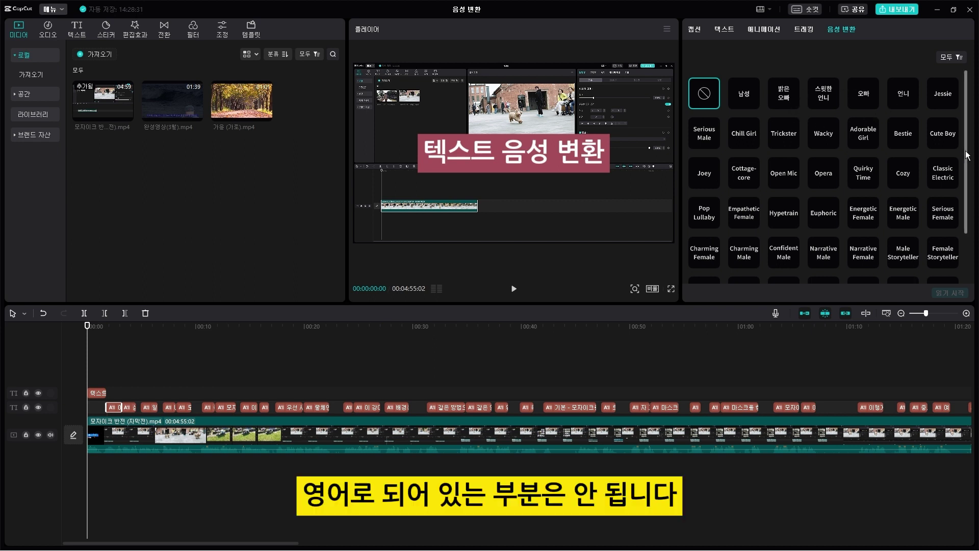
click(948, 97)
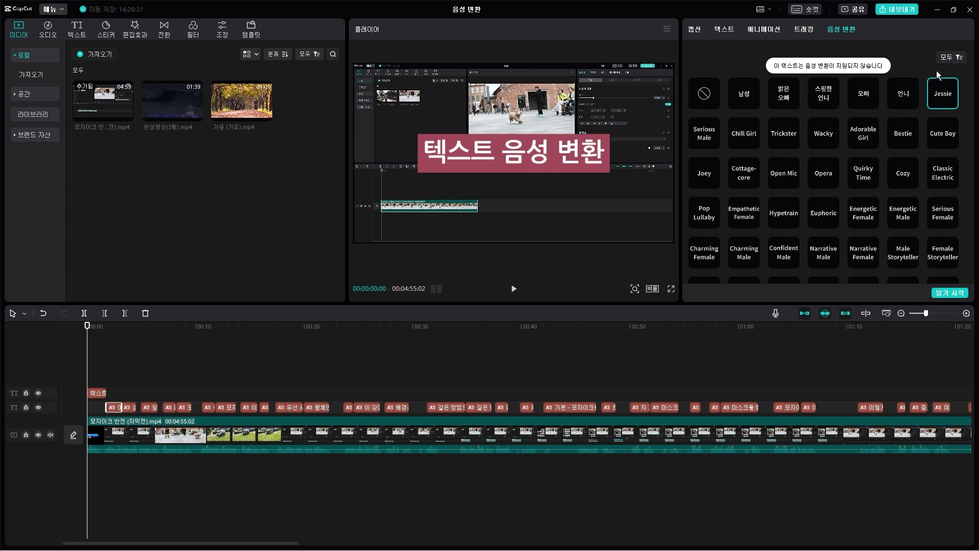
click(752, 93)
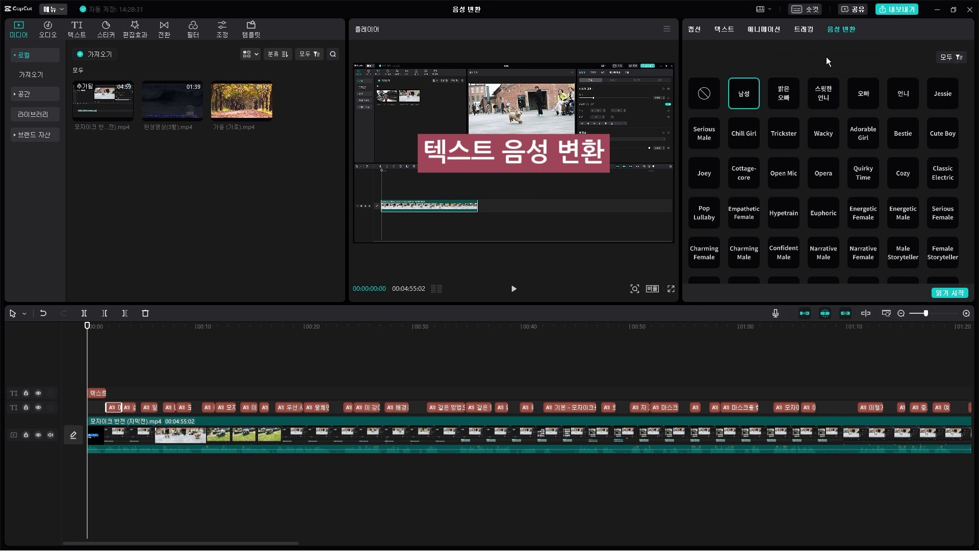
click(789, 87)
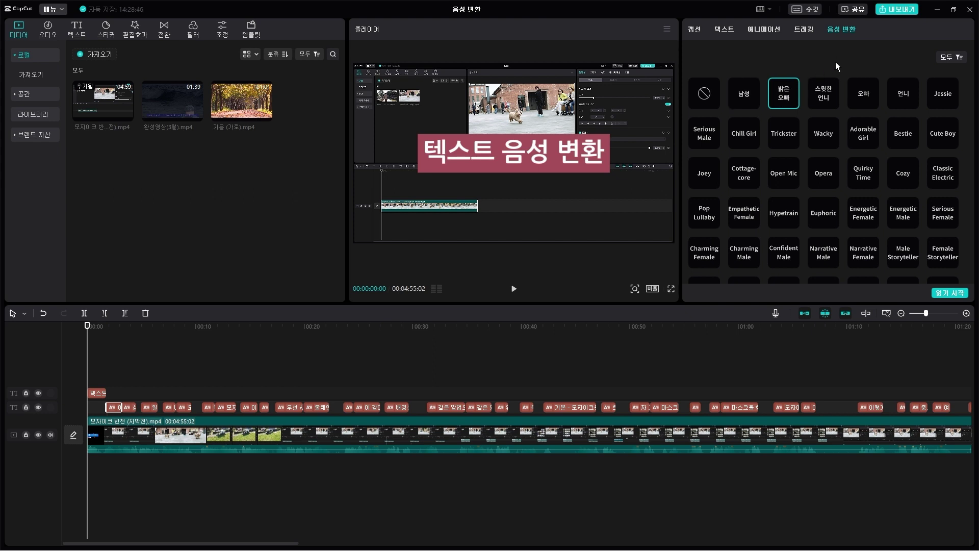
click(864, 90)
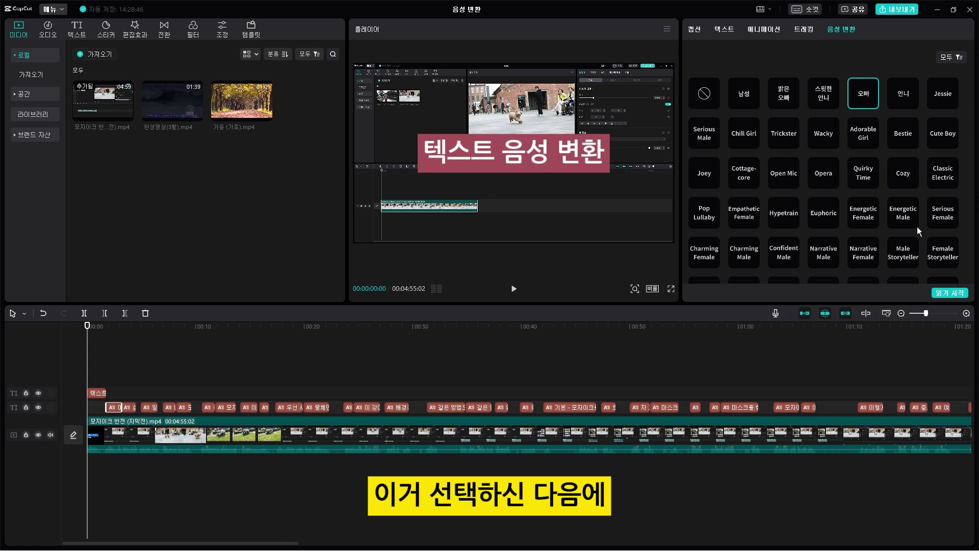
click(963, 295)
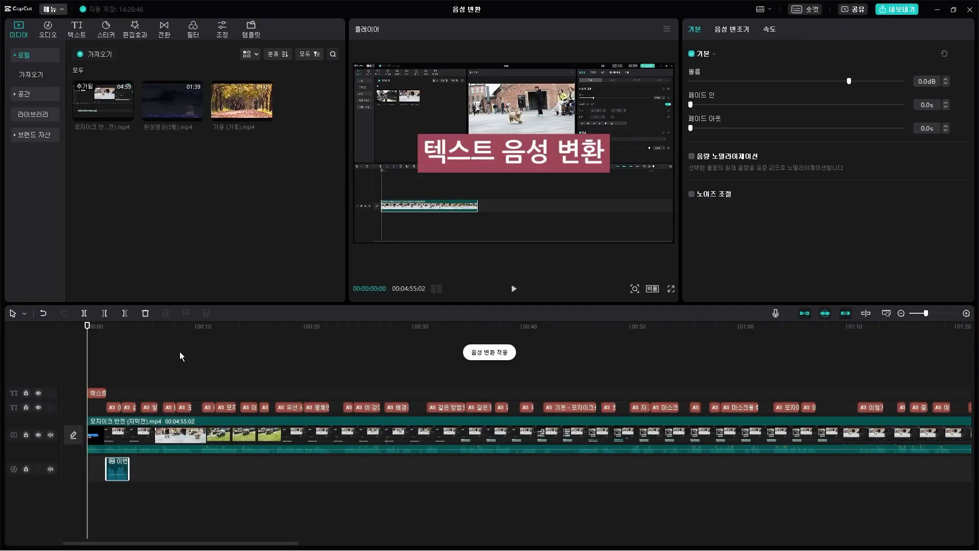
- Play the timeline from the start of the first auto caption to hear the generated voice clip
scroll(183, 351, up, 2)
click(129, 327)
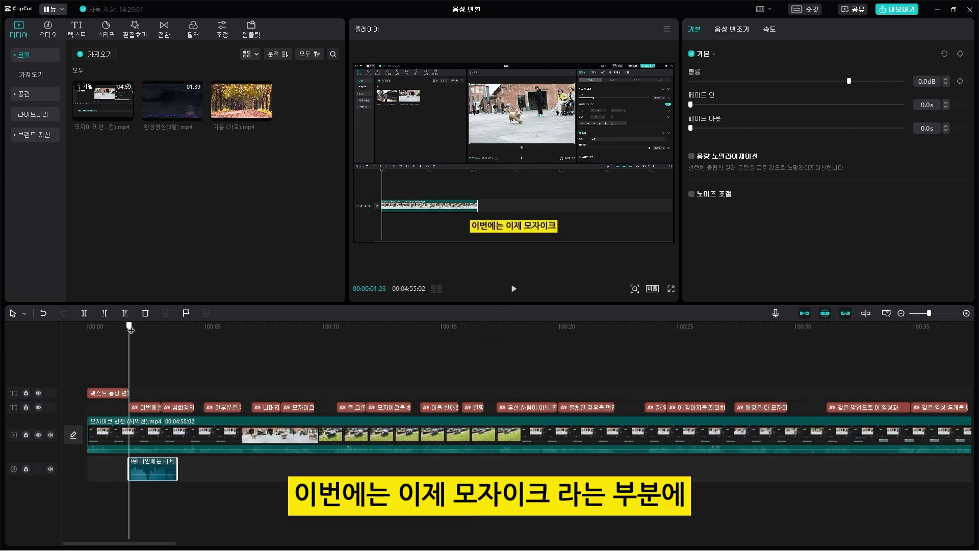
key(space)
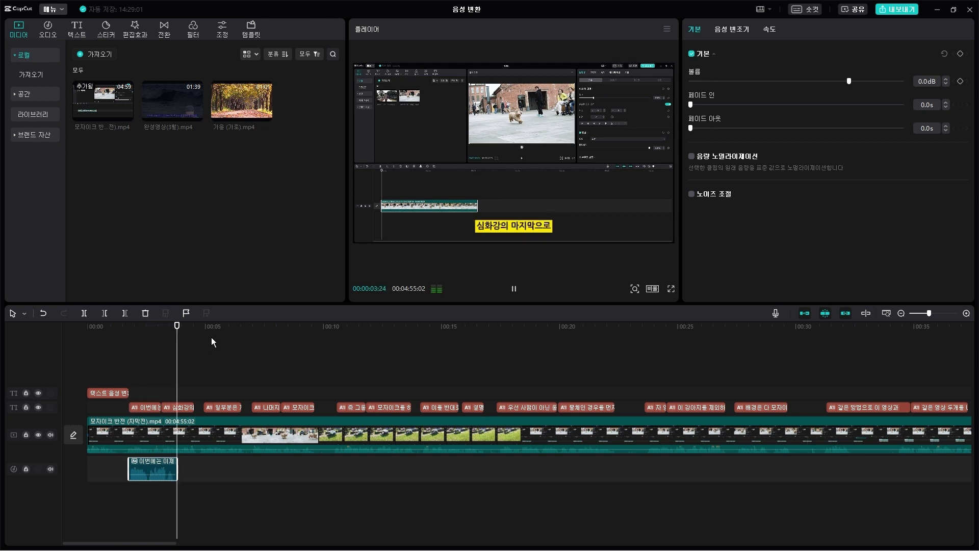
key(space)
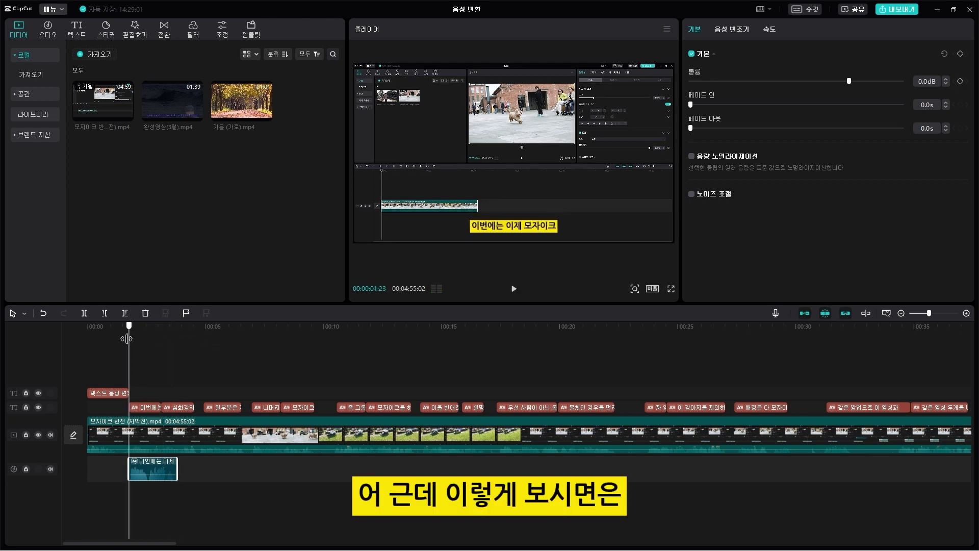
- Compare the main video clip's own audio with the generated voice clip by replaying the section where they overlap
click(214, 435)
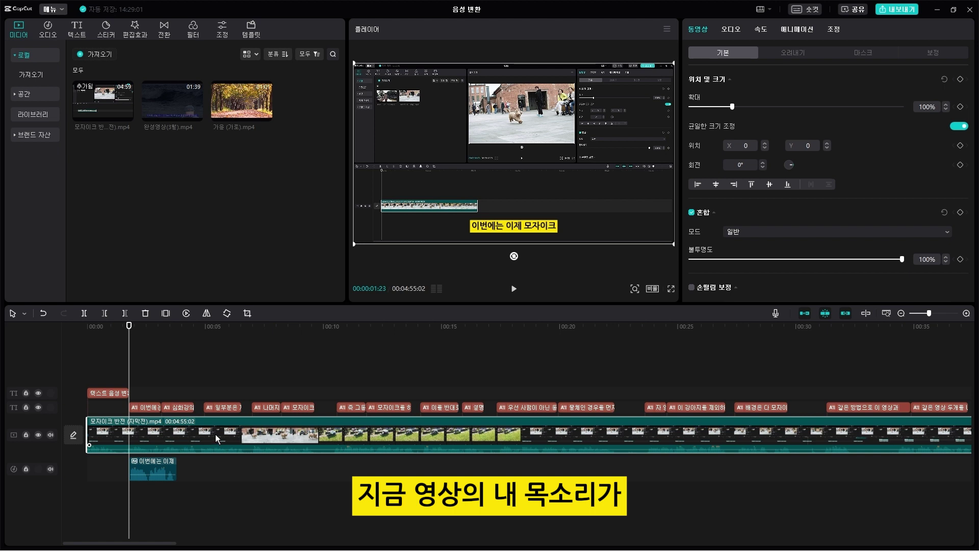
click(167, 463)
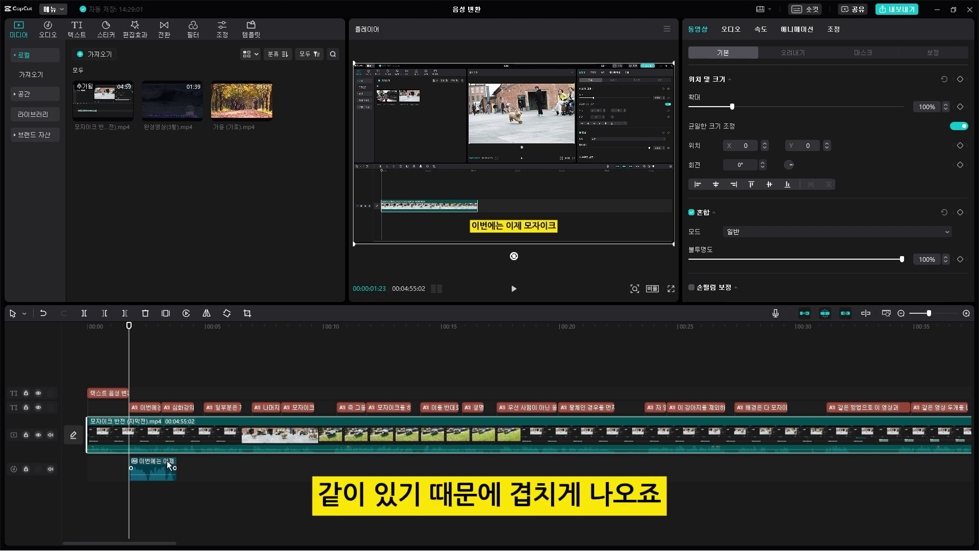
click(125, 331)
key(space)
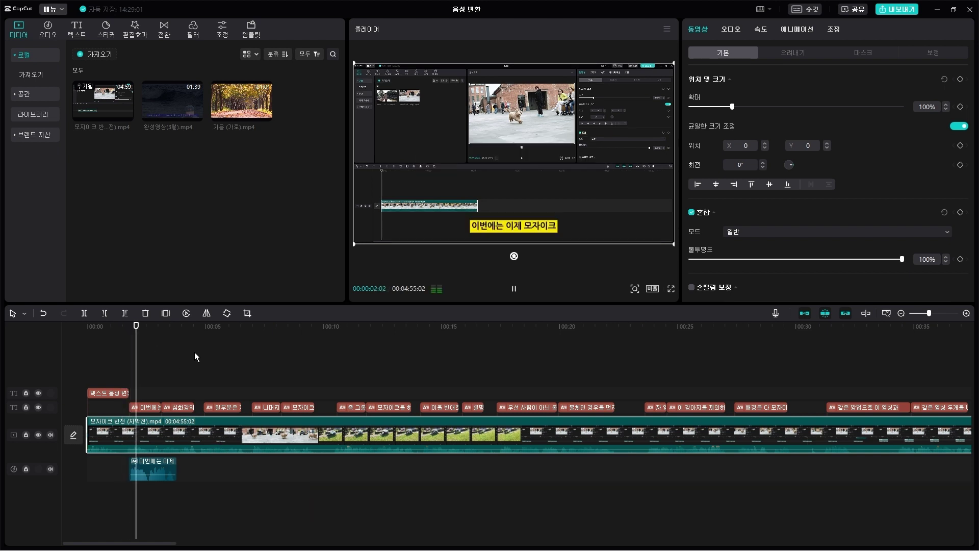
key(space)
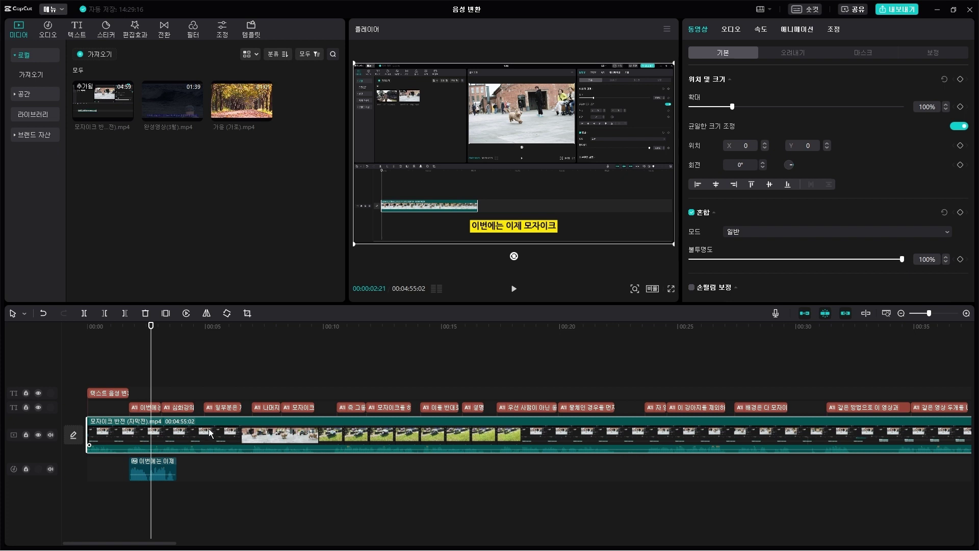
- Extract the audio from the main video clip and delete the extracted audio track
right_click(216, 432)
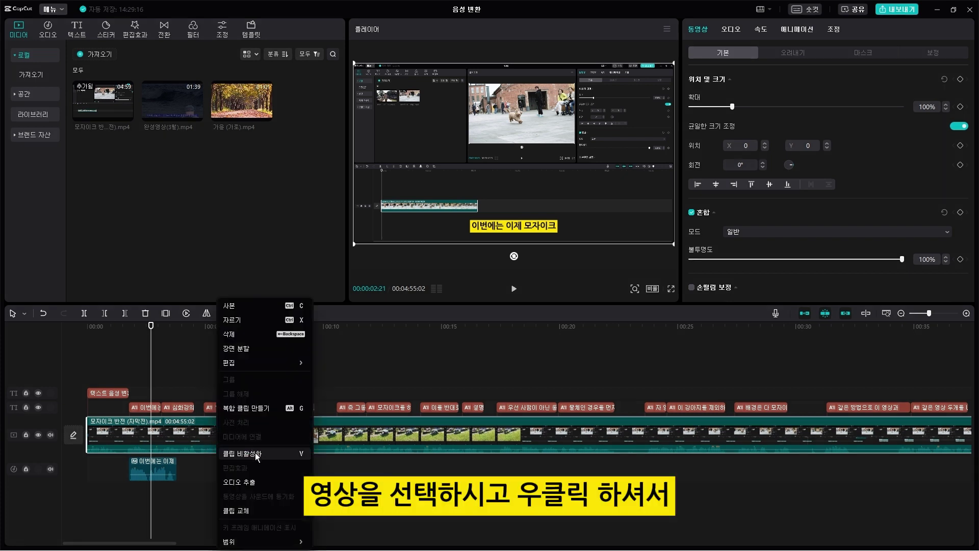
click(260, 482)
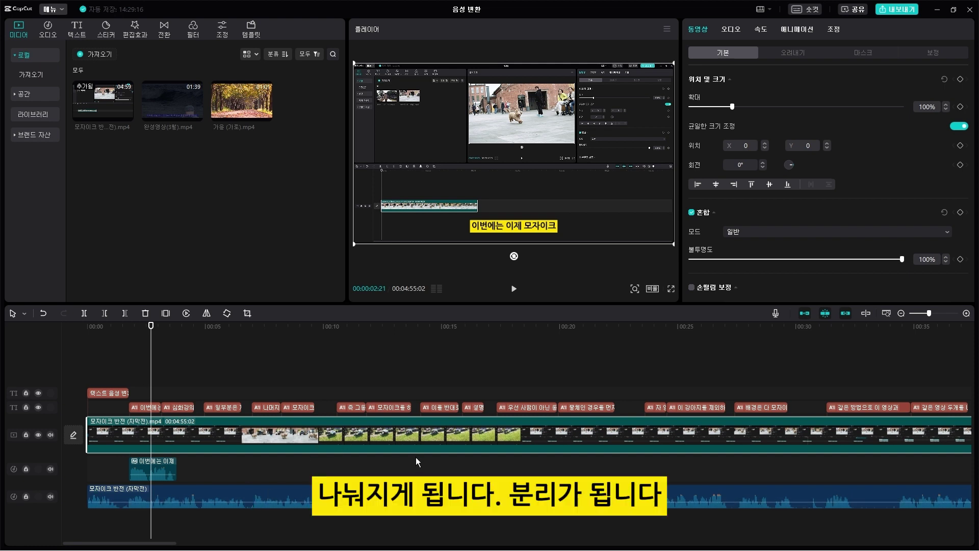
click(224, 496)
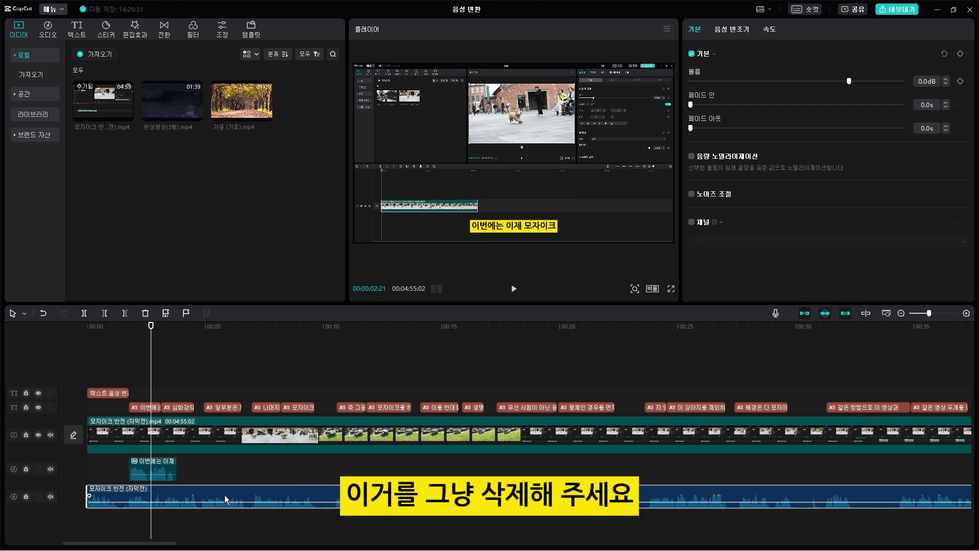
key(Delete)
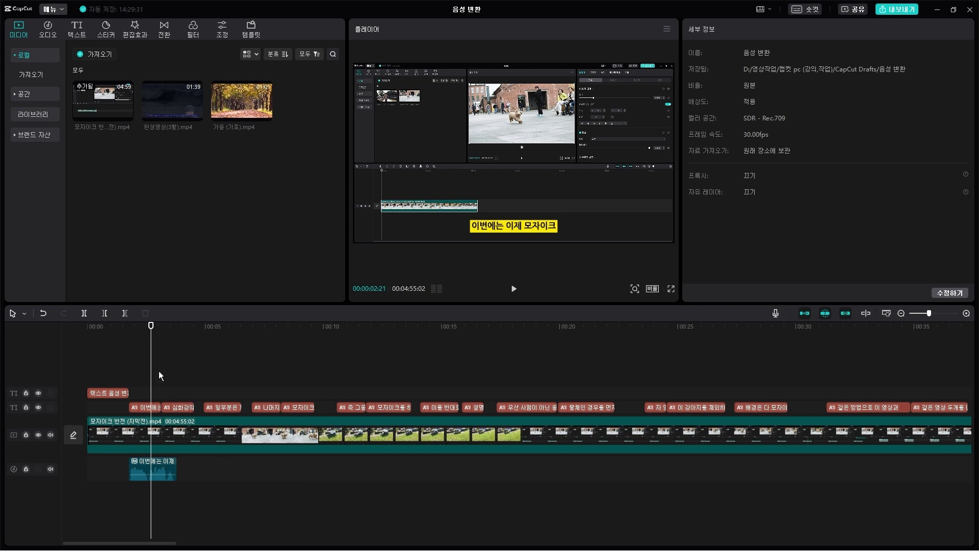
- Play back from the first auto caption to check the AI voice without the original narration
click(130, 377)
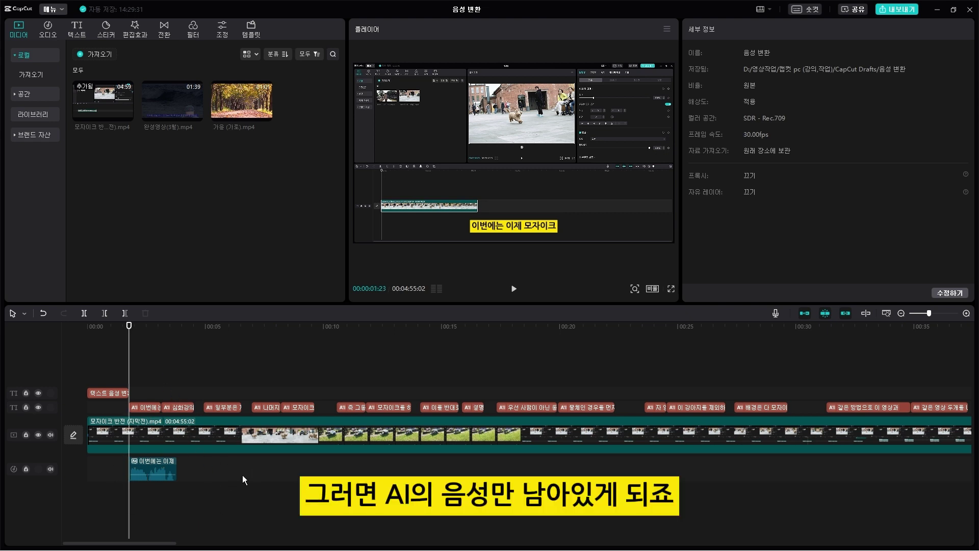
key(space)
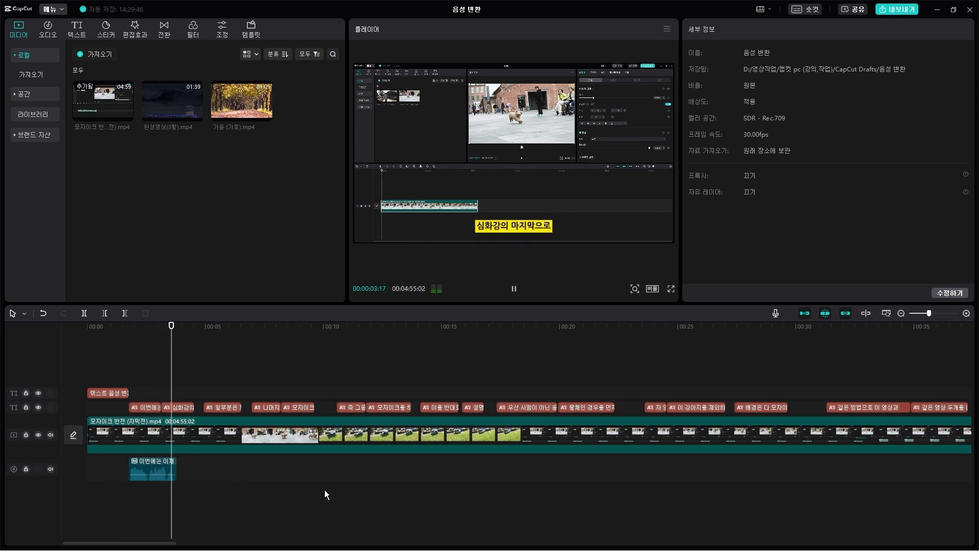
ctrl+scroll(314, 460, down, 5)
key(space)
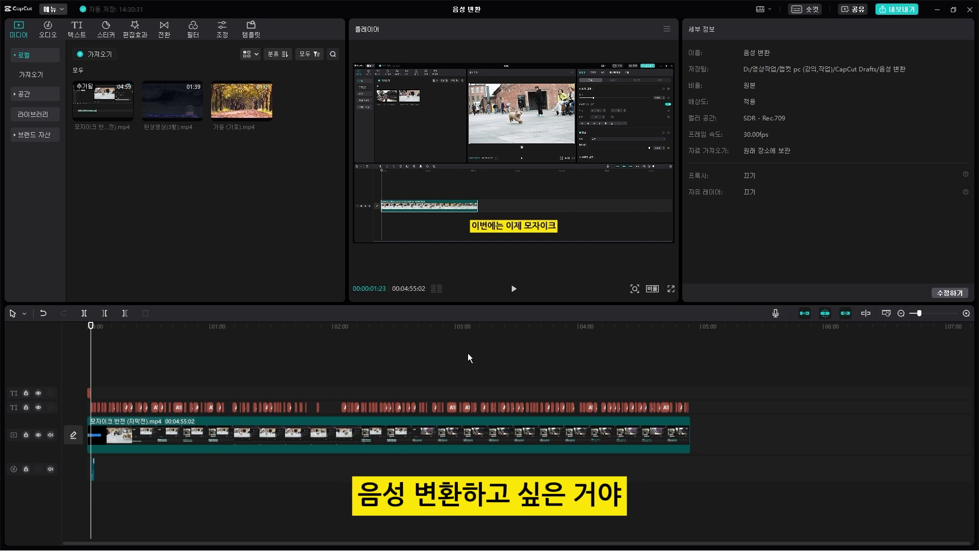
- Select all auto captions on the caption track and generate their speech with the 오빠 voice
click(333, 402)
drag(734, 367, 84, 416)
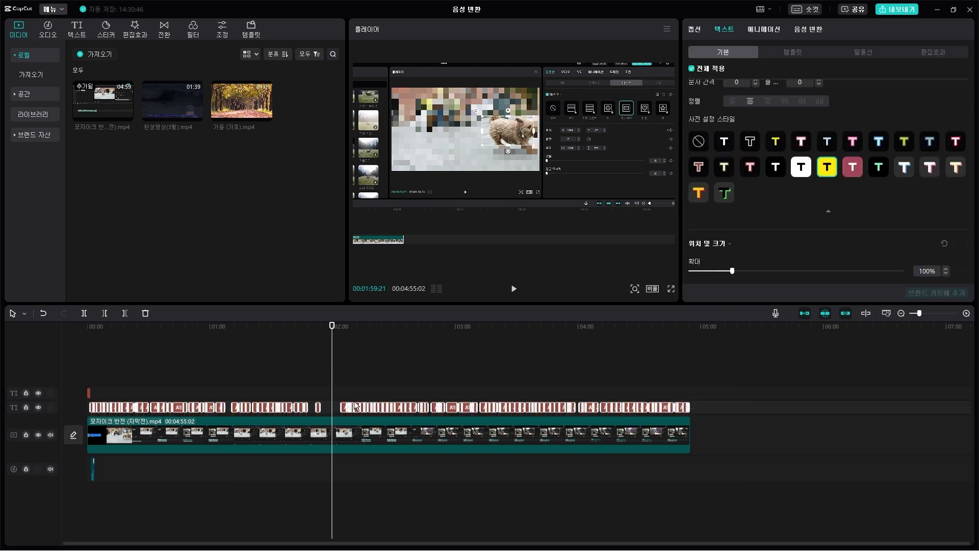
mouse_move(331, 337)
mouse_down()
mouse_move(271, 333)
mouse_move(87, 365)
mouse_up()
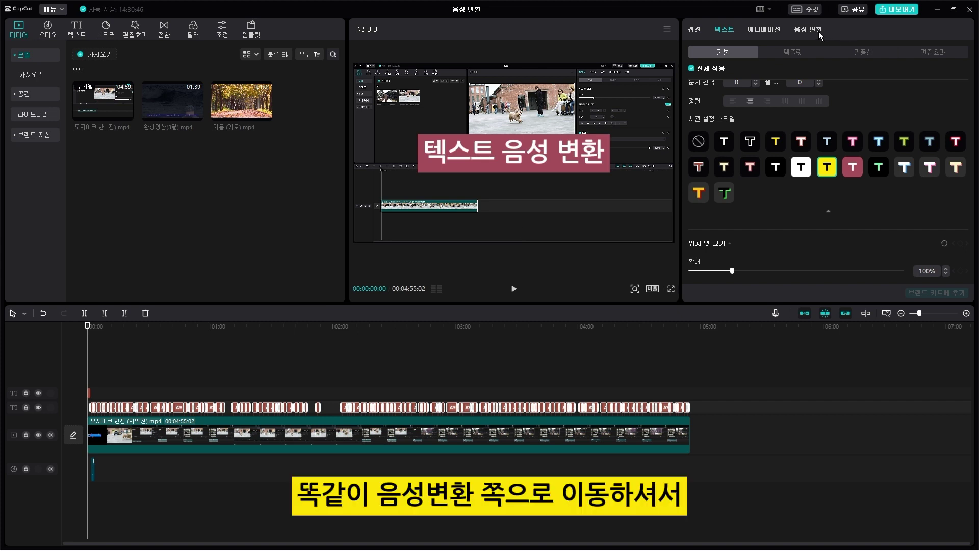
click(808, 30)
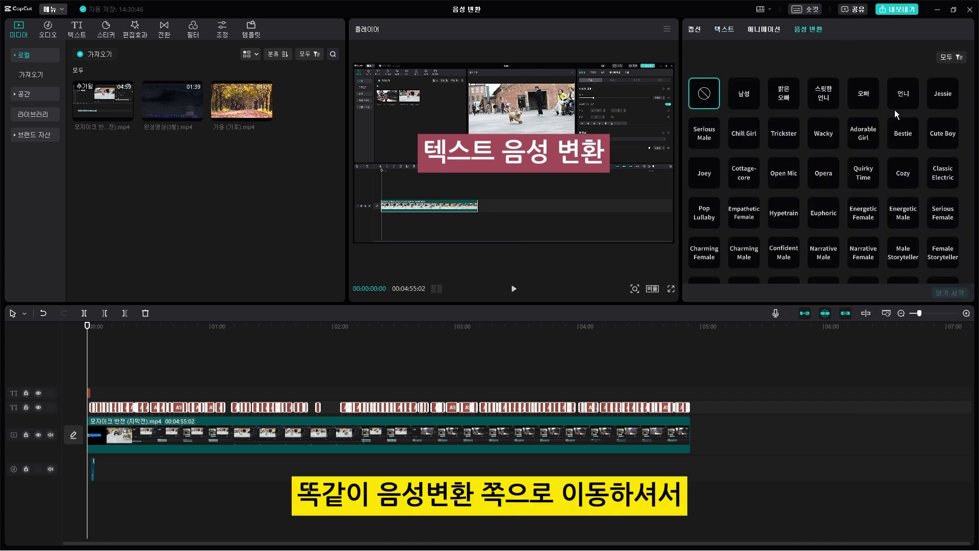
click(871, 89)
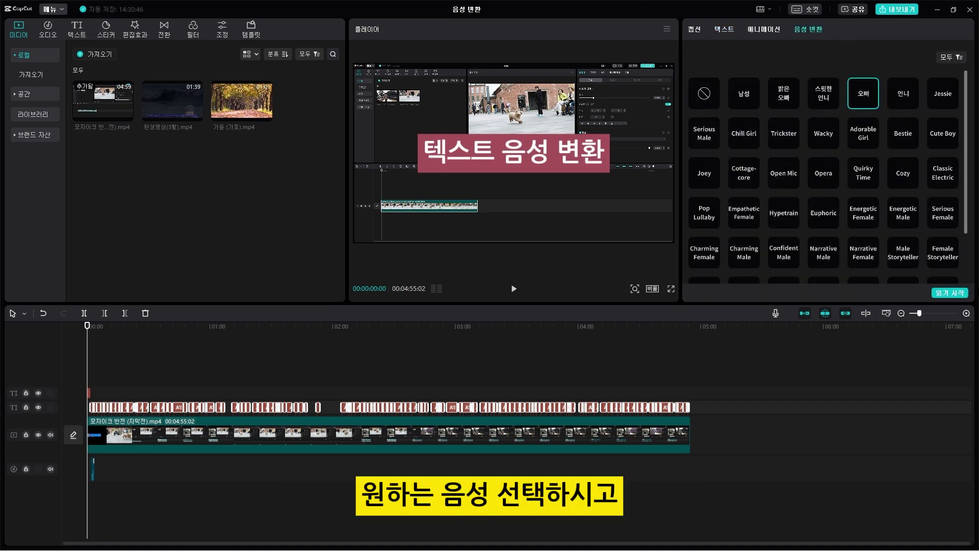
click(950, 292)
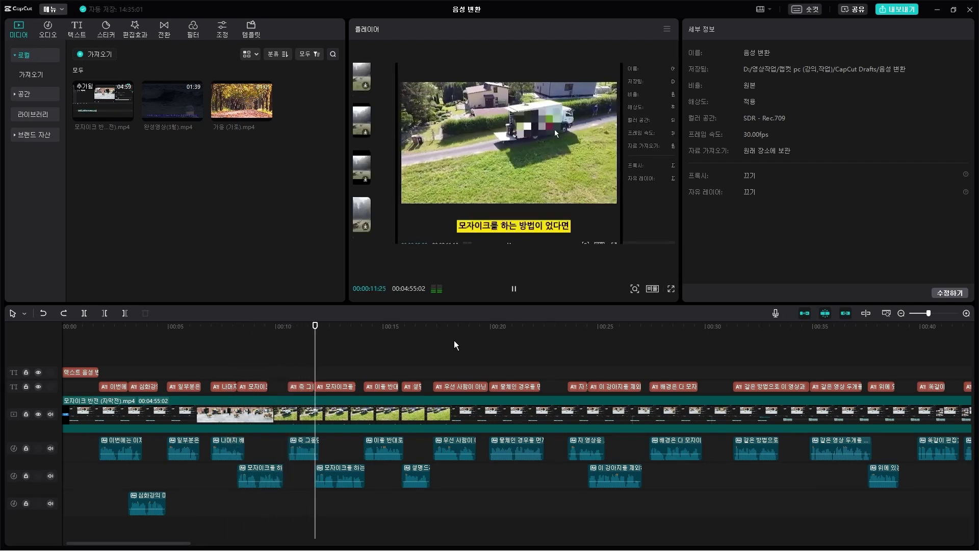
- Stop playback, return to the first auto caption, and compare the first voice clip with the first two captions' lengths
key(space)
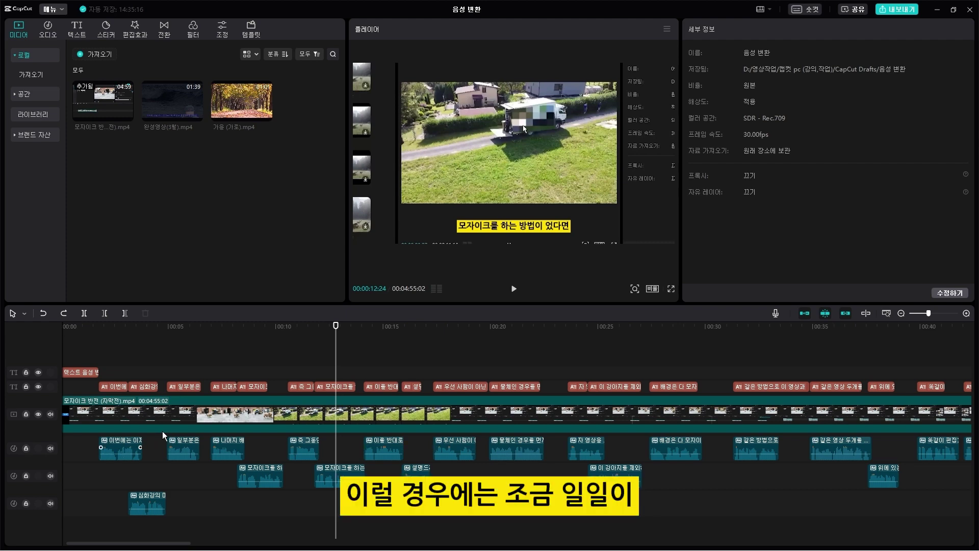
drag(335, 338, 101, 378)
click(129, 440)
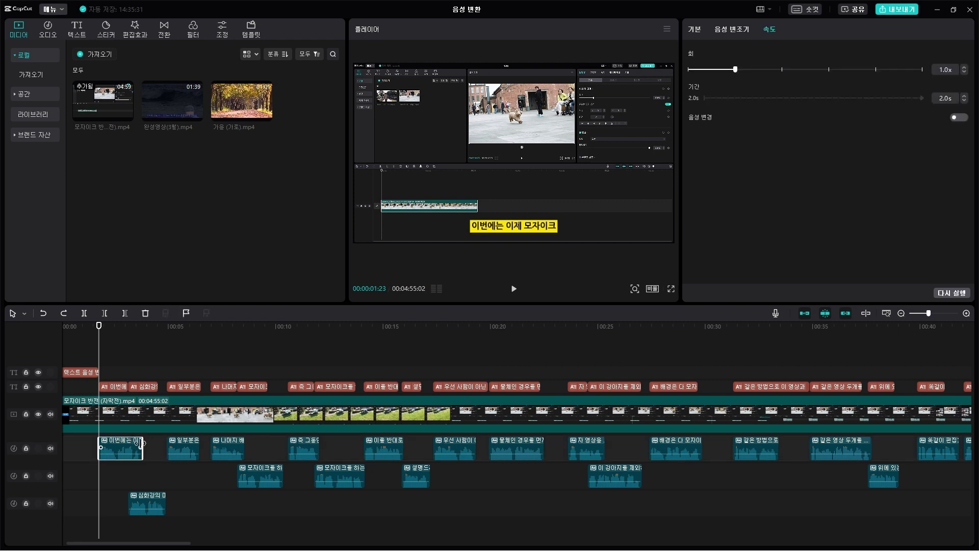
click(131, 386)
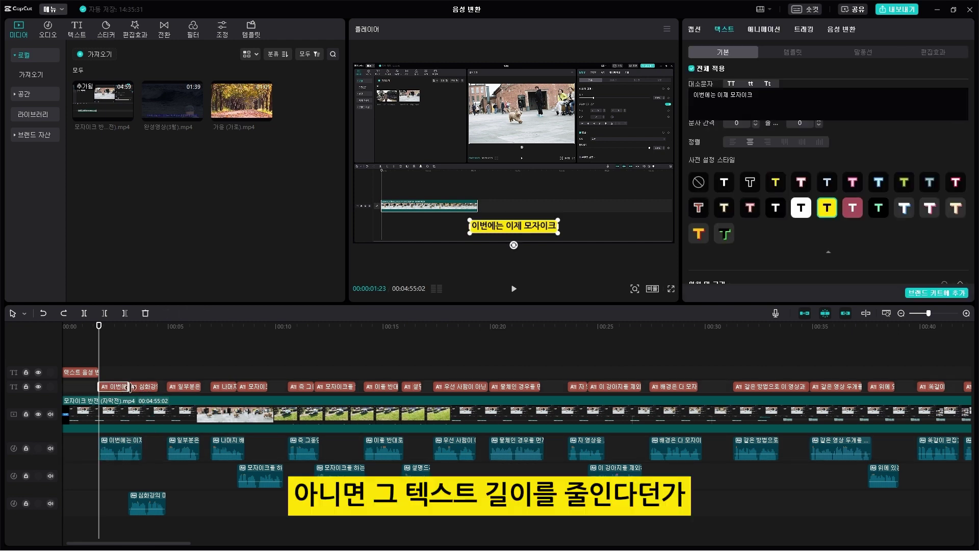
click(144, 390)
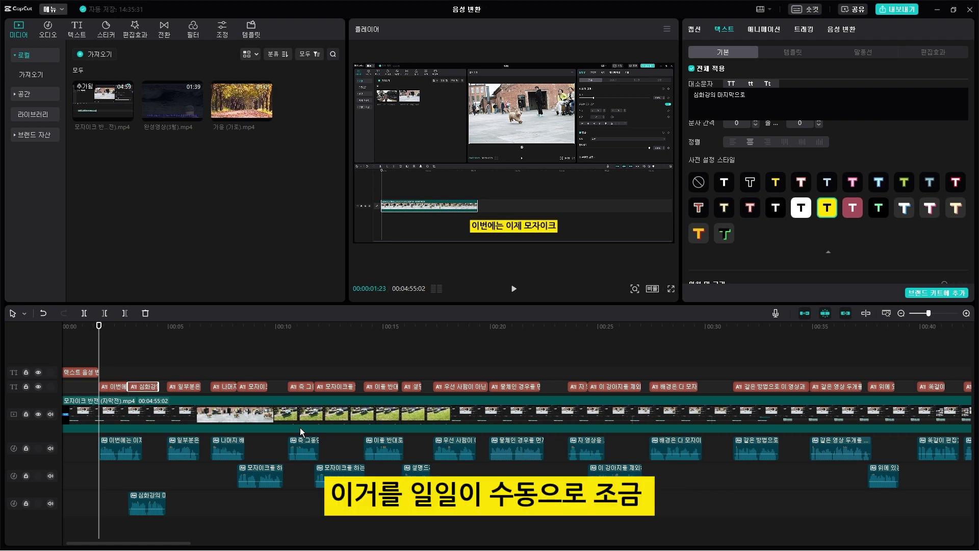
- Select the generated voice clips across all three audio tracks and set their speed to 1.3x
scroll(243, 437, down, 1)
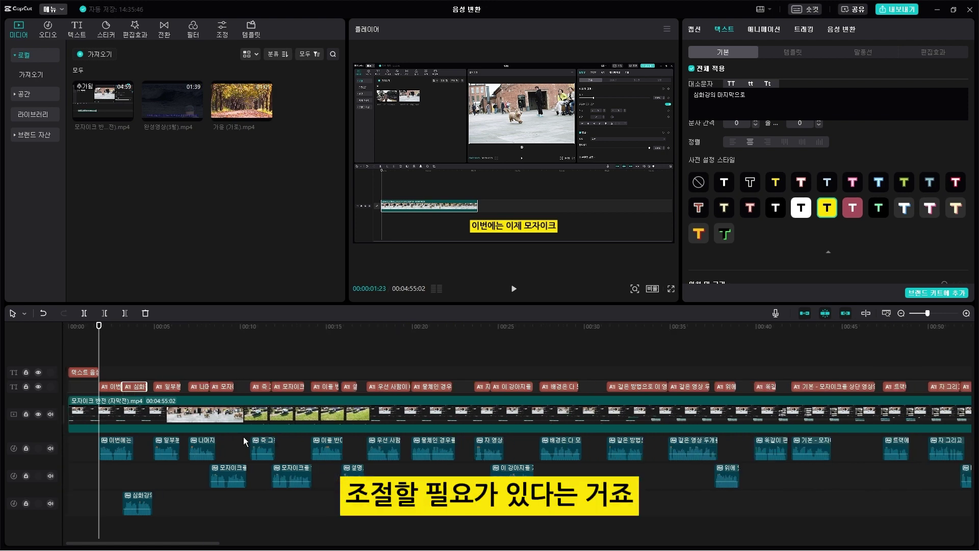
scroll(243, 436, down, 1)
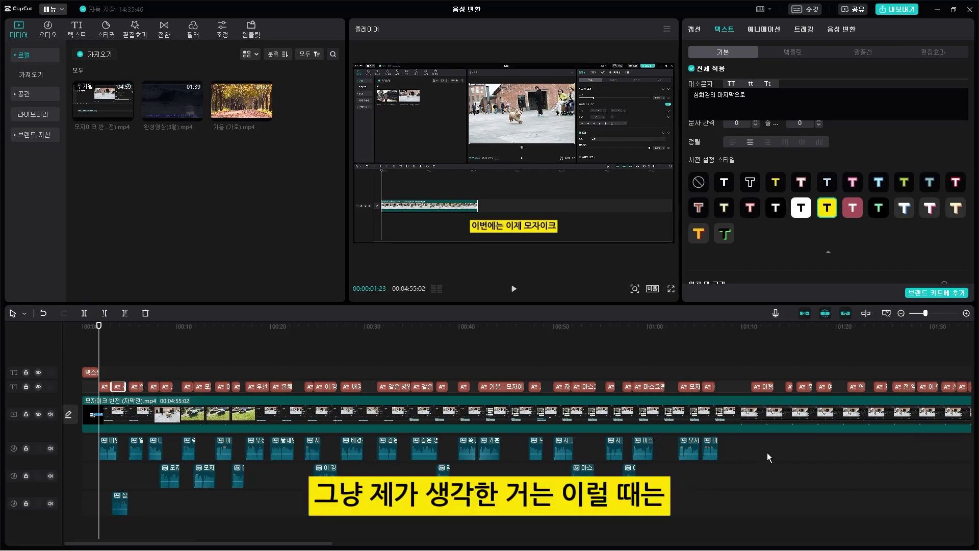
click(786, 448)
drag(782, 464, 91, 487)
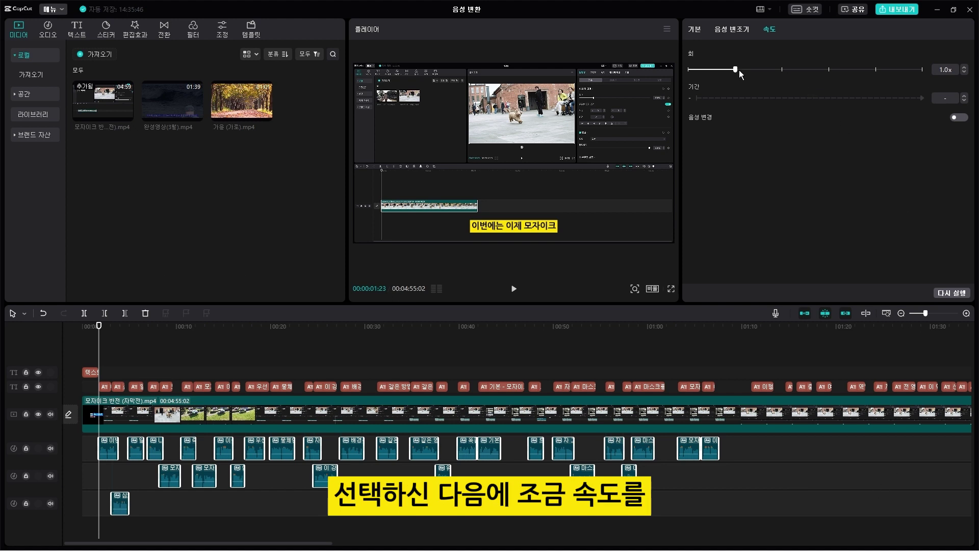
drag(749, 71, 753, 72)
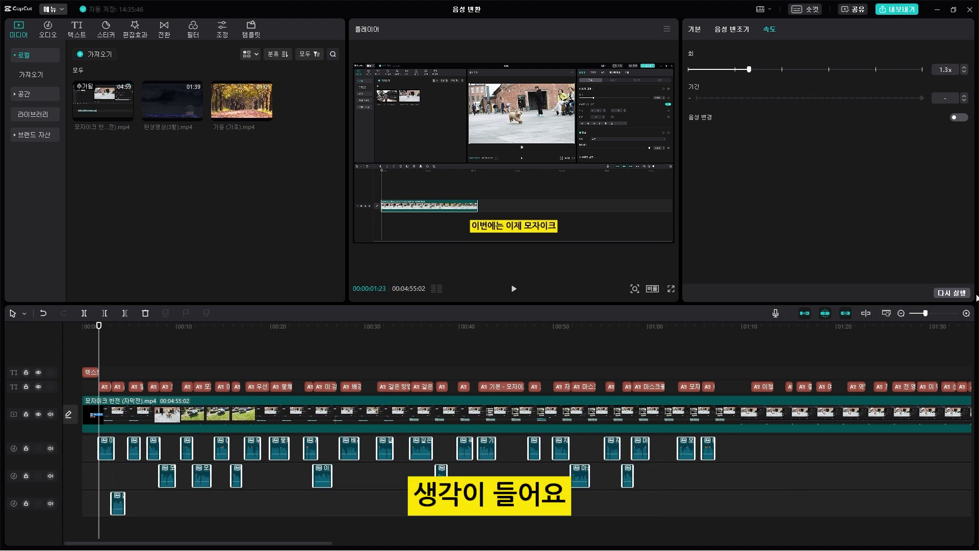
- Compare the second auto caption with its sped-up voice clip and play back the opening captions' speech
scroll(240, 351, up, 3)
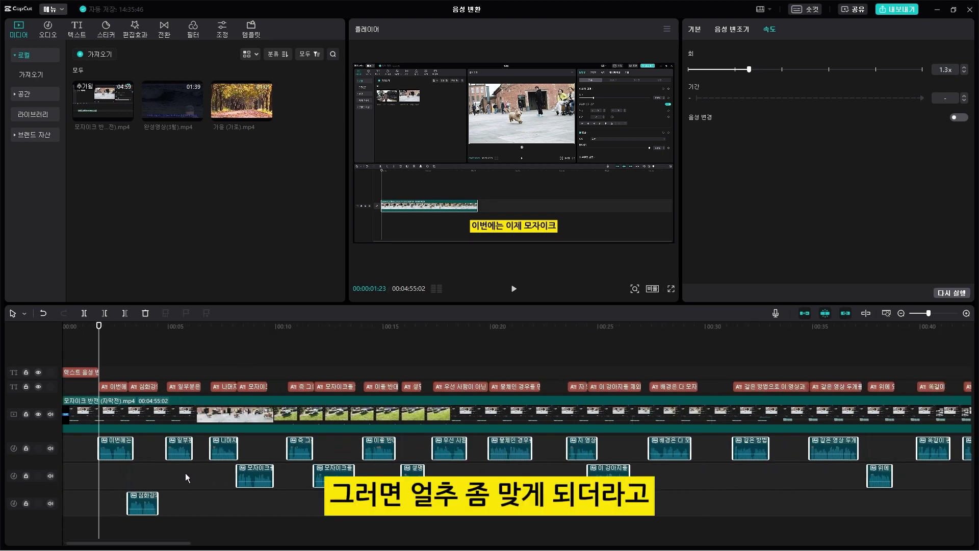
click(163, 489)
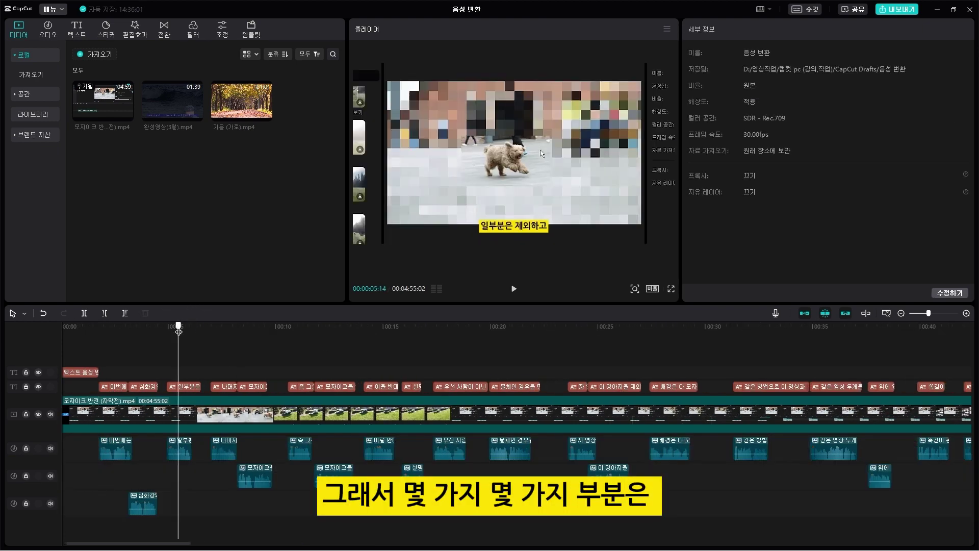
scroll(111, 362, left, 1)
click(104, 361)
drag(112, 362, 155, 361)
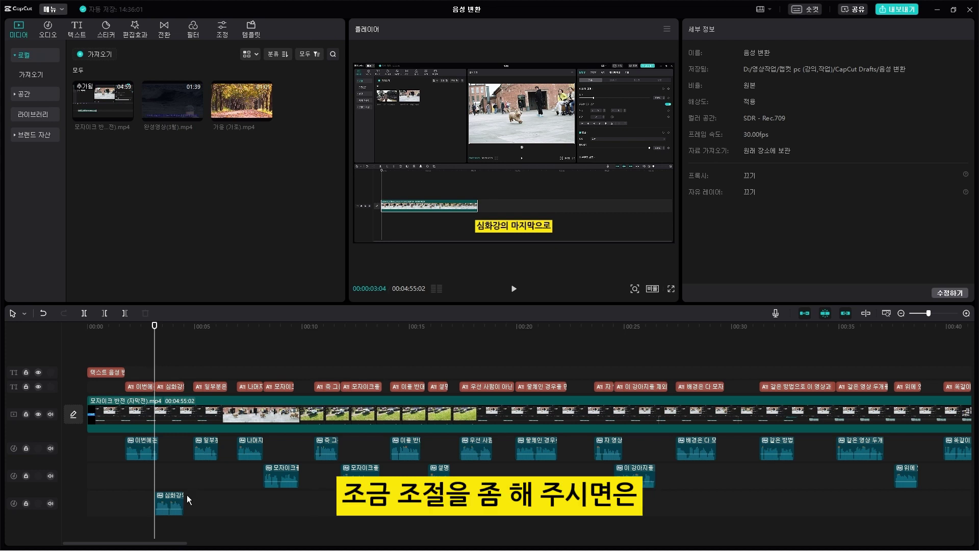
drag(172, 497, 178, 459)
key(space)
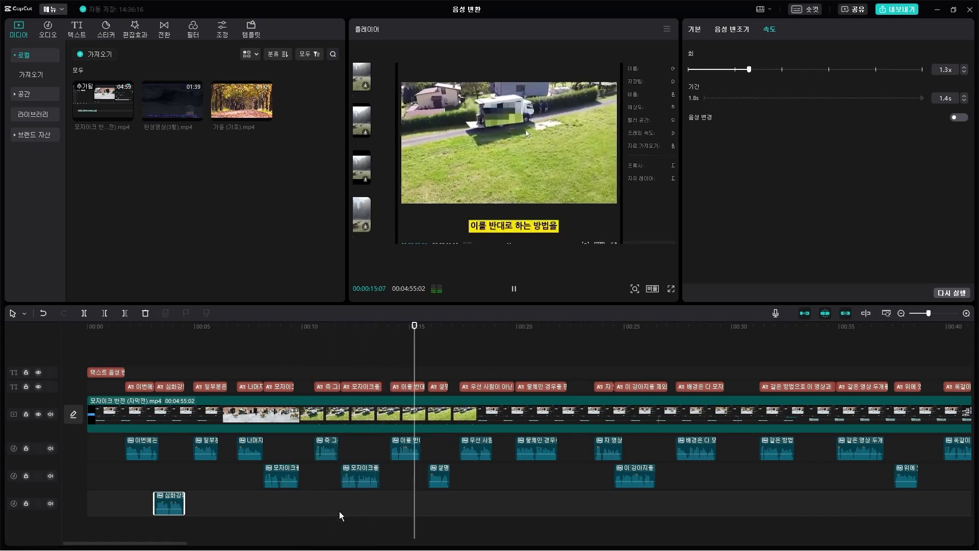
key(space)
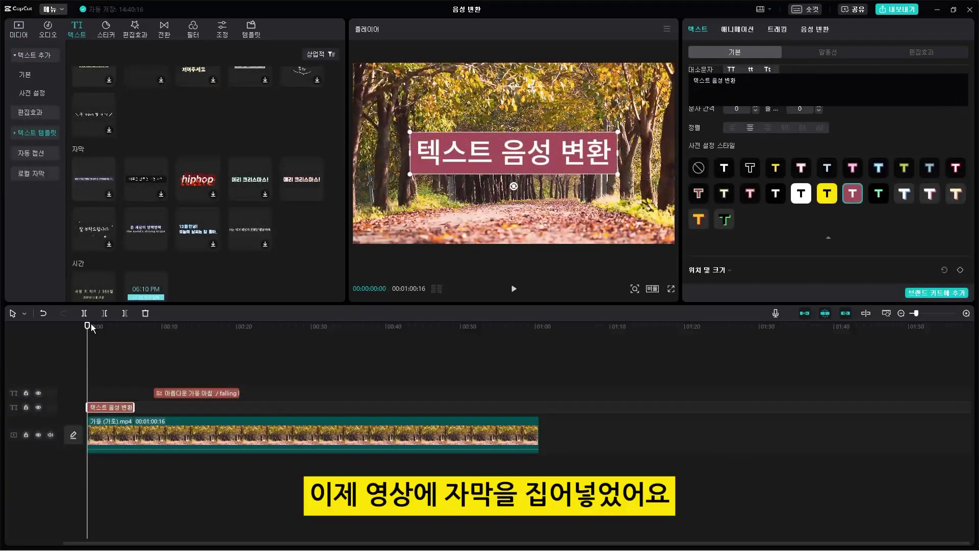
- Preview the autumn text template over the forest video, then return to the basic title at the start
drag(87, 327, 158, 335)
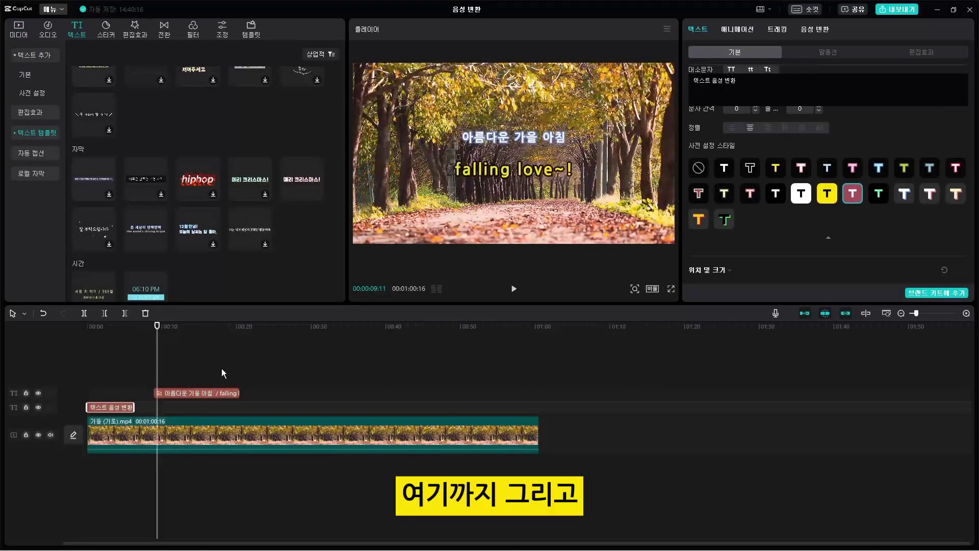
click(219, 397)
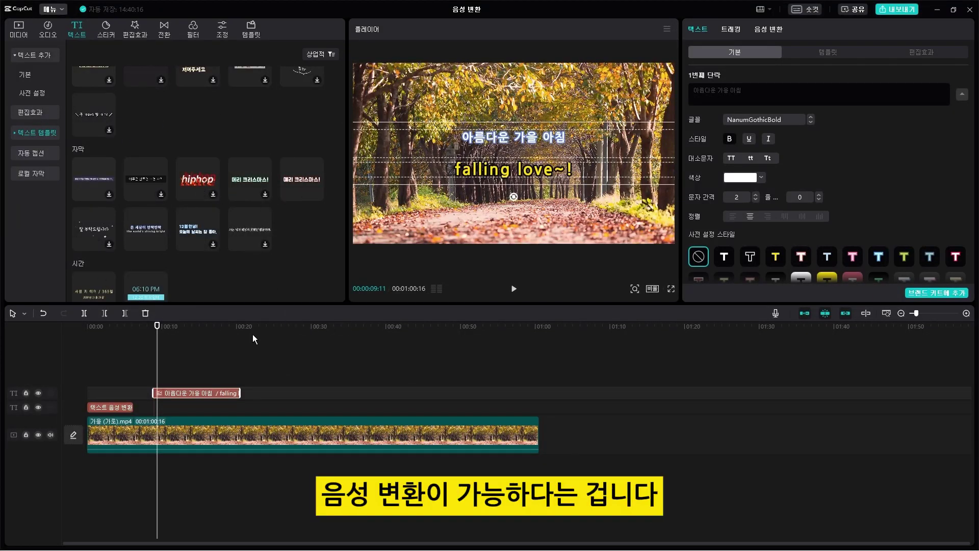
click(85, 335)
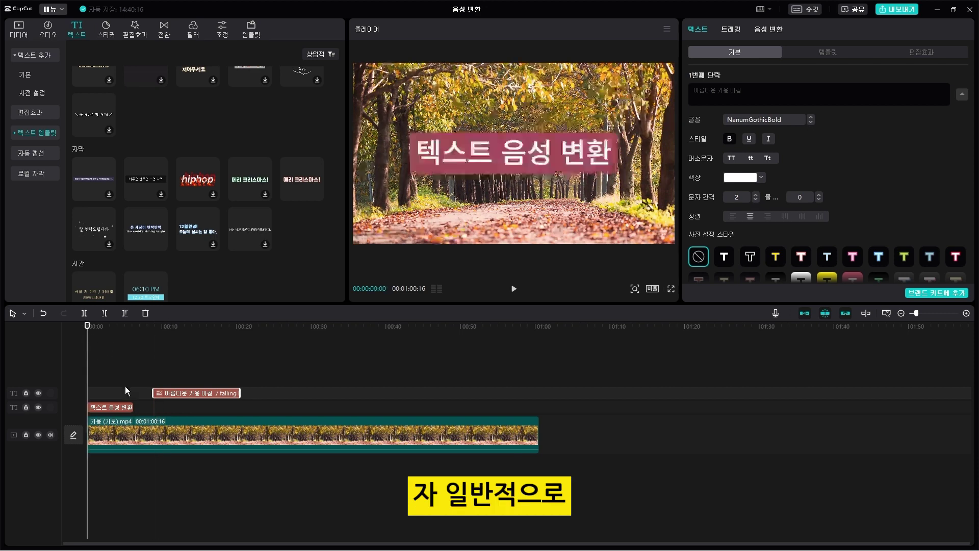
- Generate speech for the basic title 텍스트 음성 변환 with the 스윗한 언니 voice
click(113, 409)
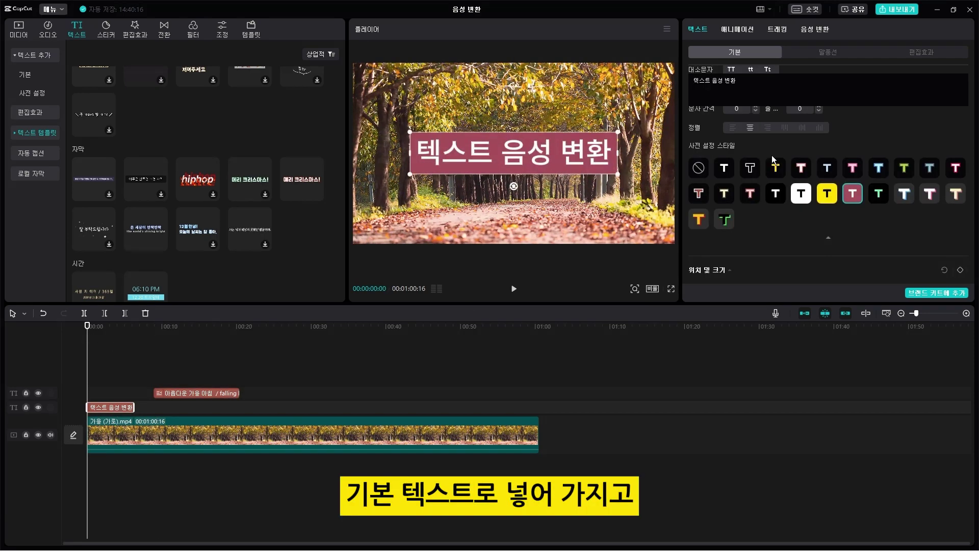
click(806, 31)
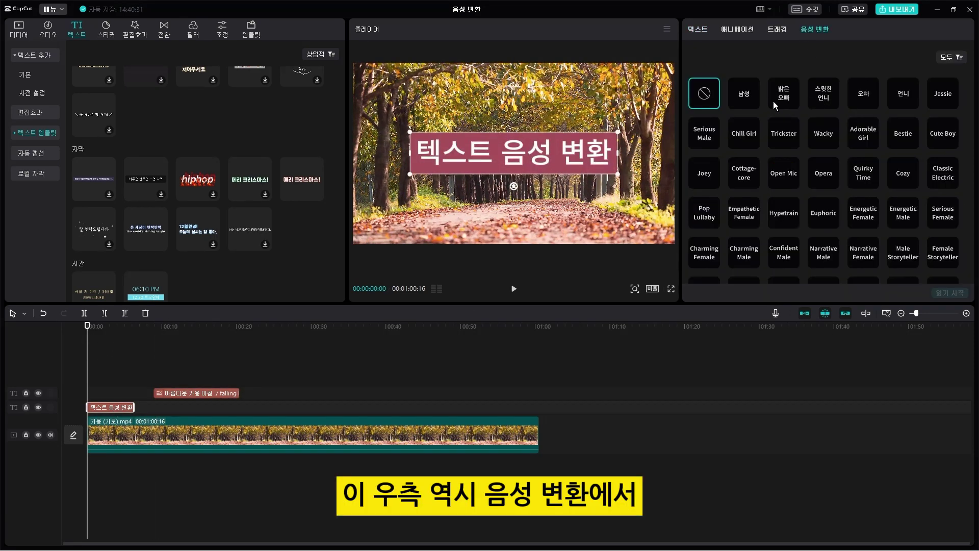
click(822, 92)
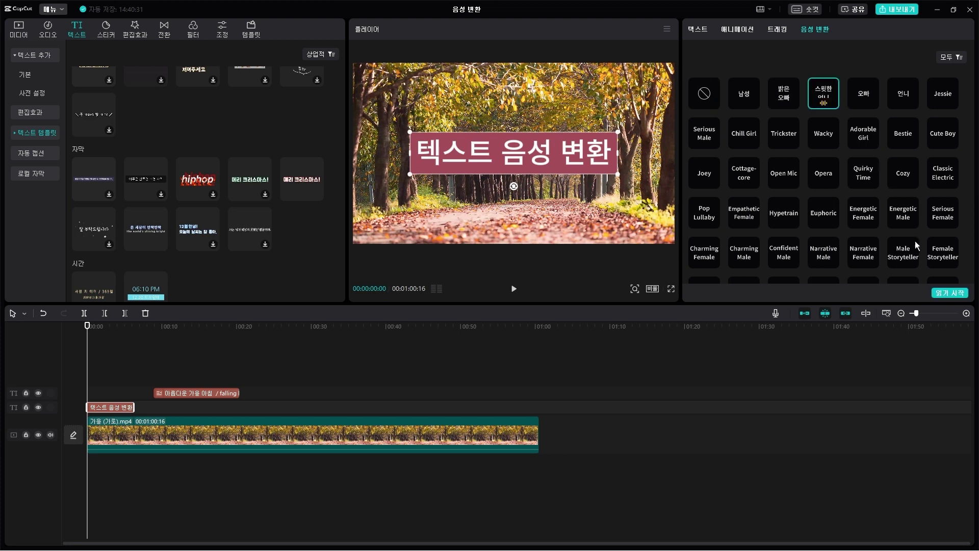
click(952, 295)
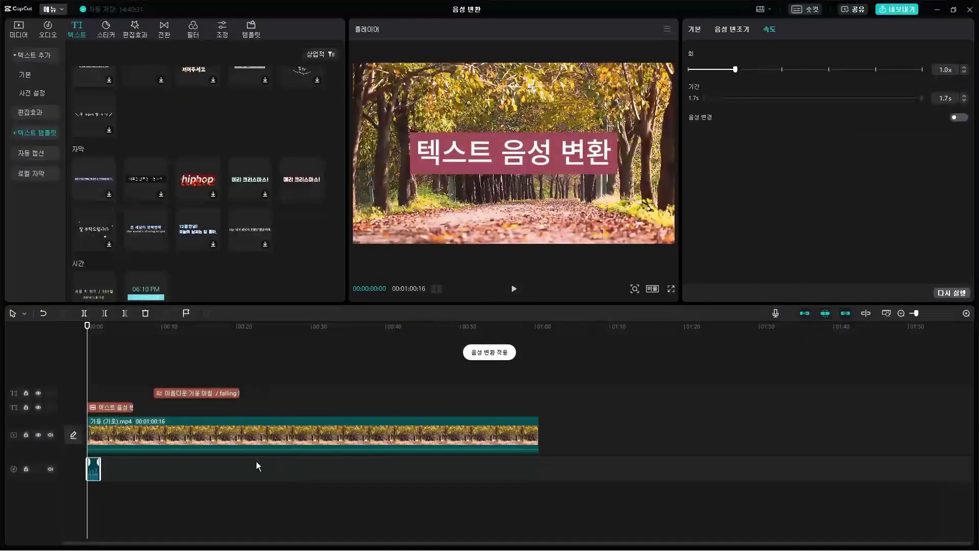
- Shorten the 텍스트 음성 변환 title on the timeline to match the length of its voice clip
scroll(215, 424, up, 5)
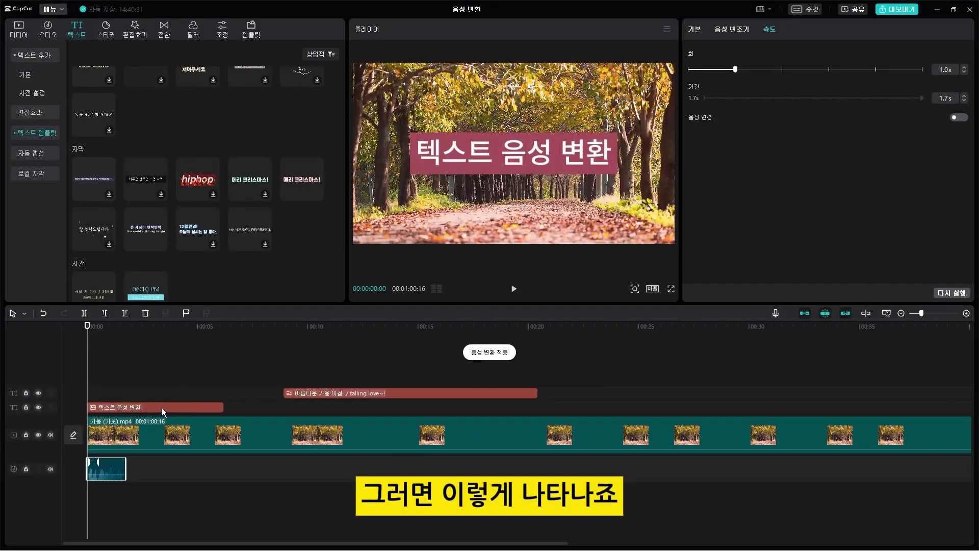
click(161, 408)
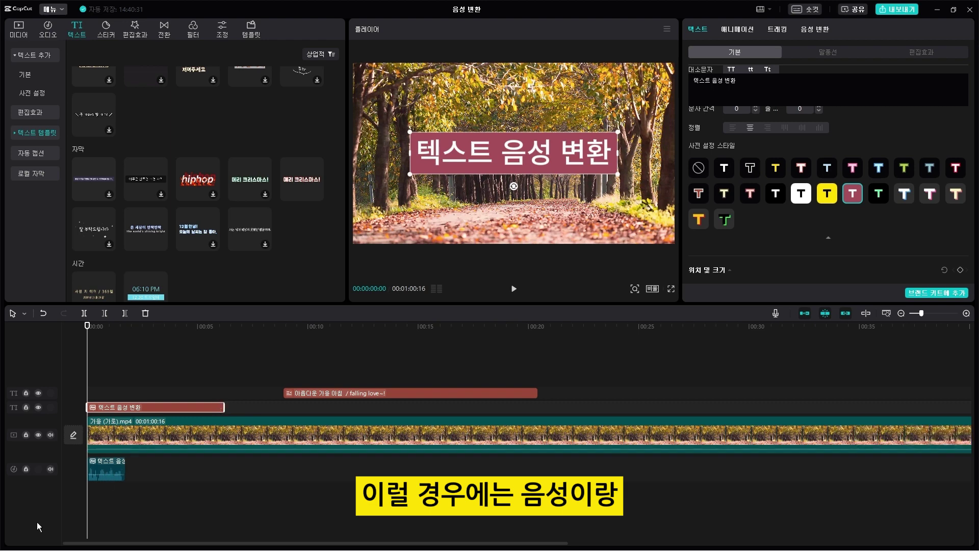
click(120, 467)
click(219, 401)
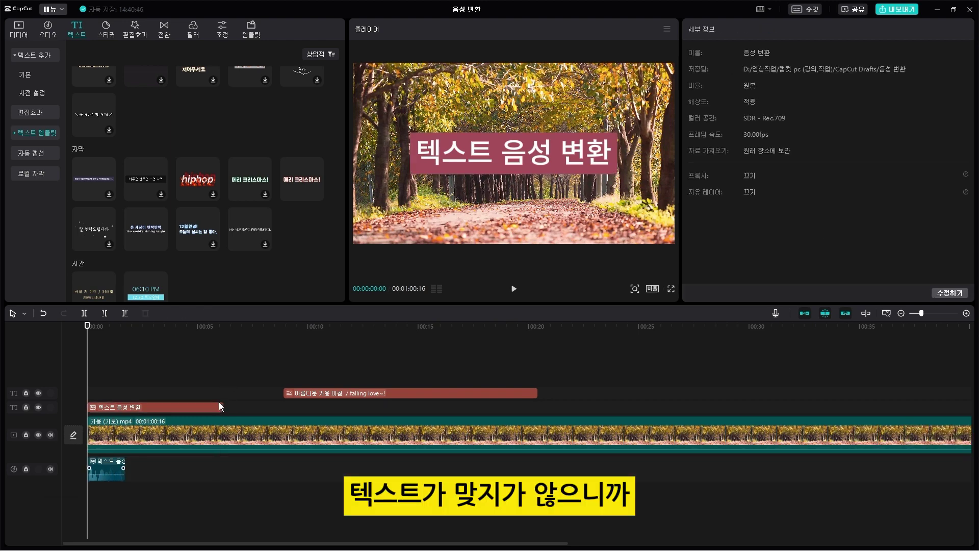
click(212, 406)
drag(225, 405, 126, 406)
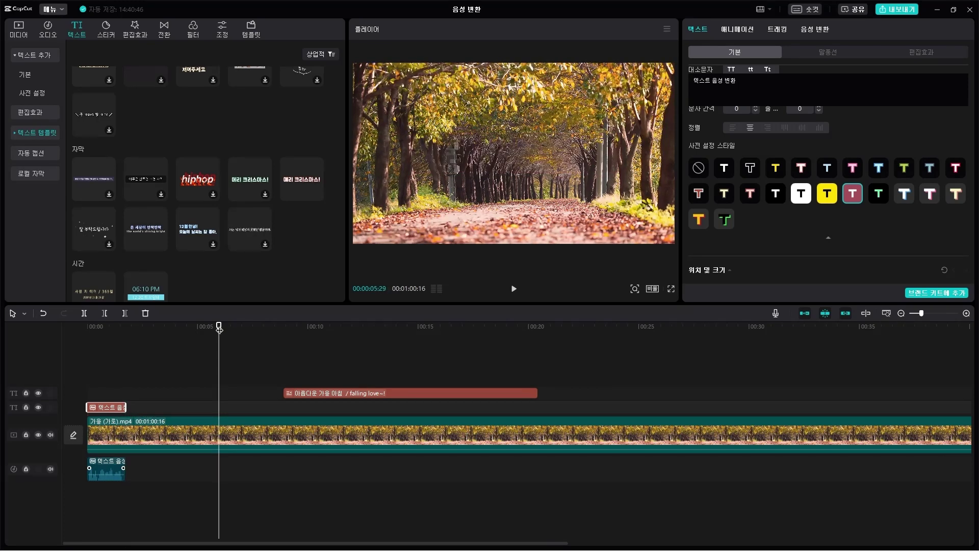
- Generate 스윗한 언니 speech for the 아름다운 가을 아침 text template and shorten the template to its voice clip's length
drag(220, 331, 284, 366)
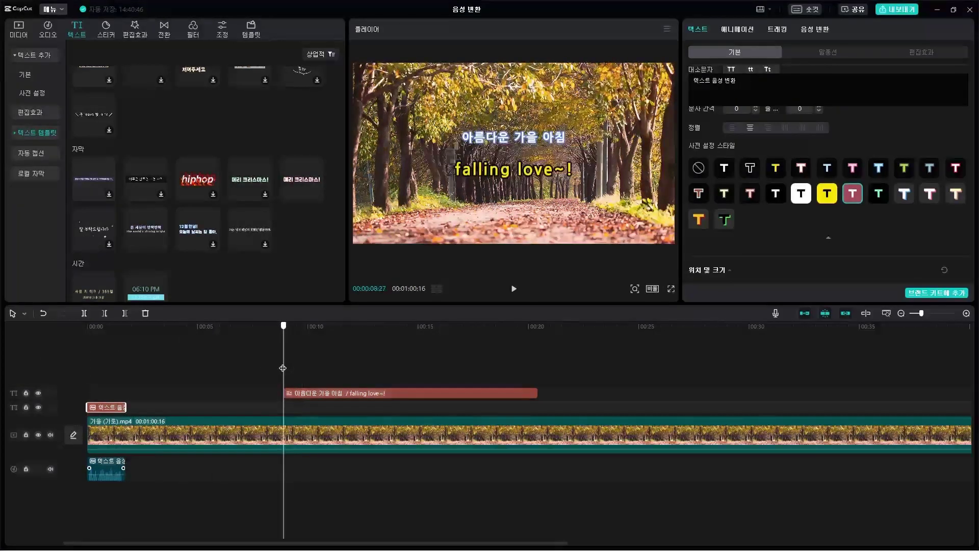
click(412, 393)
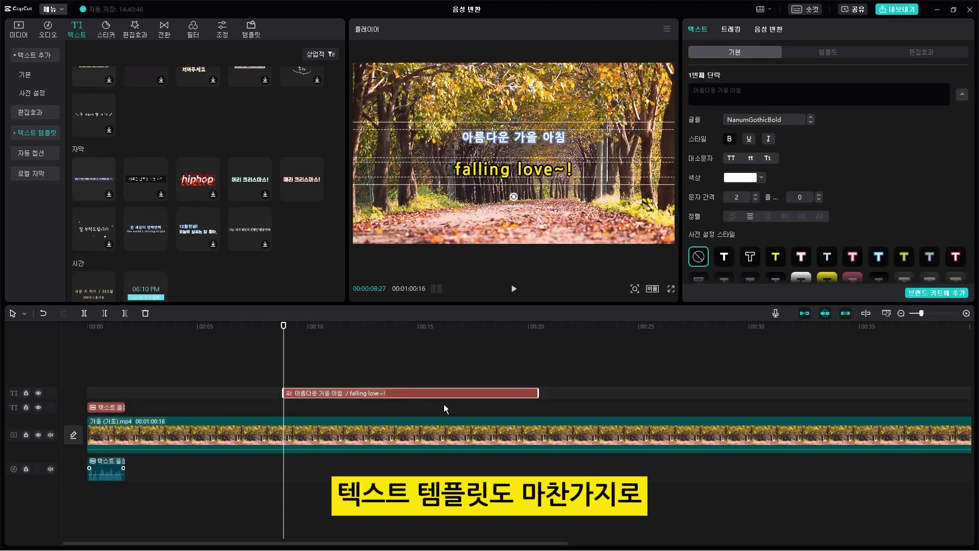
scroll(387, 390, down, 2)
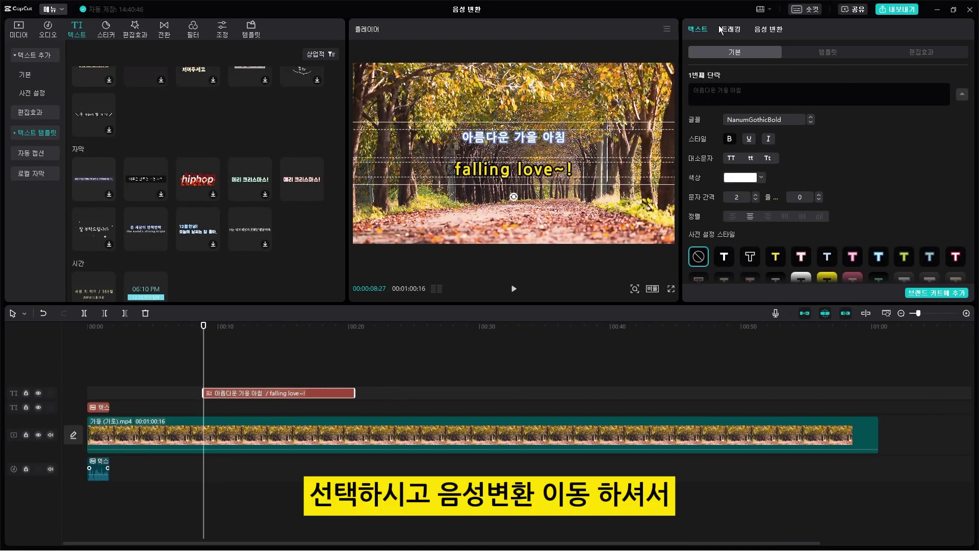
click(772, 30)
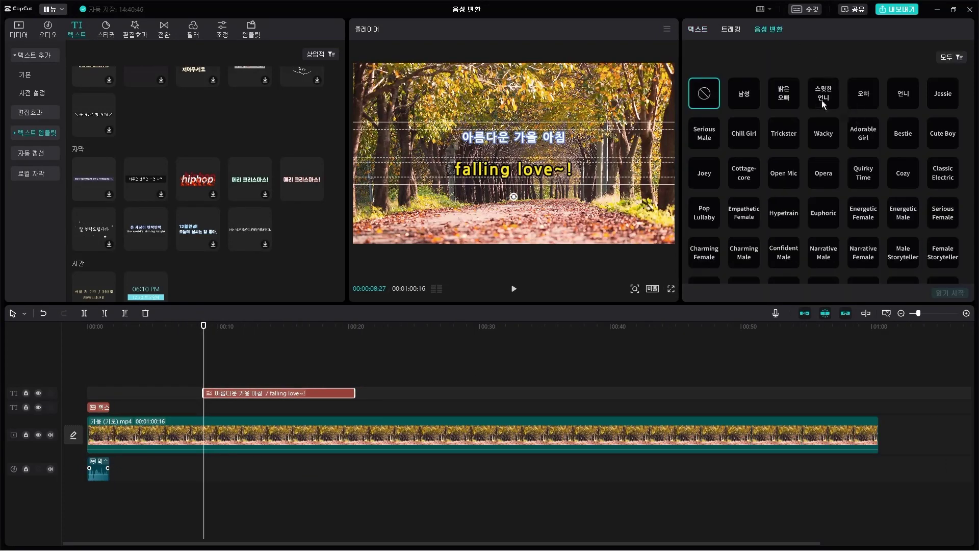
click(823, 96)
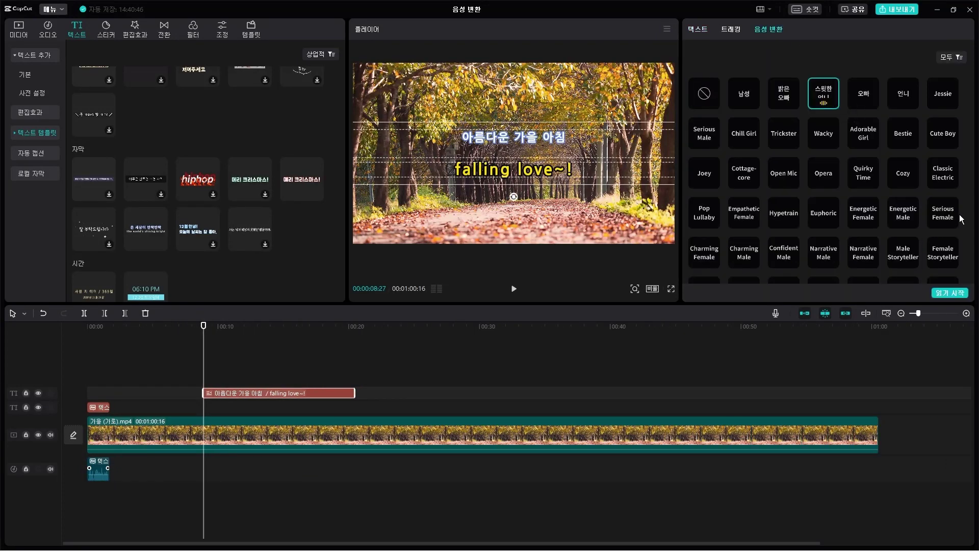
click(950, 294)
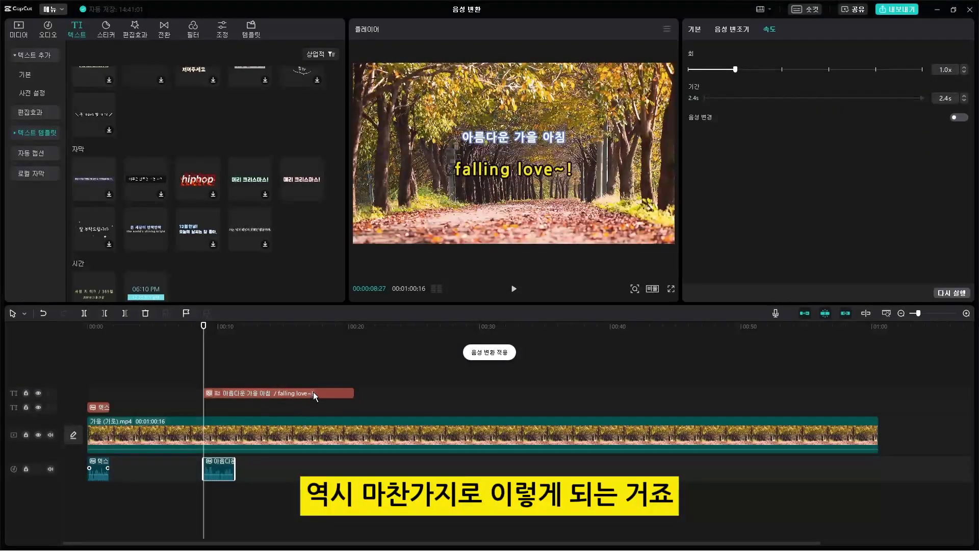
click(313, 394)
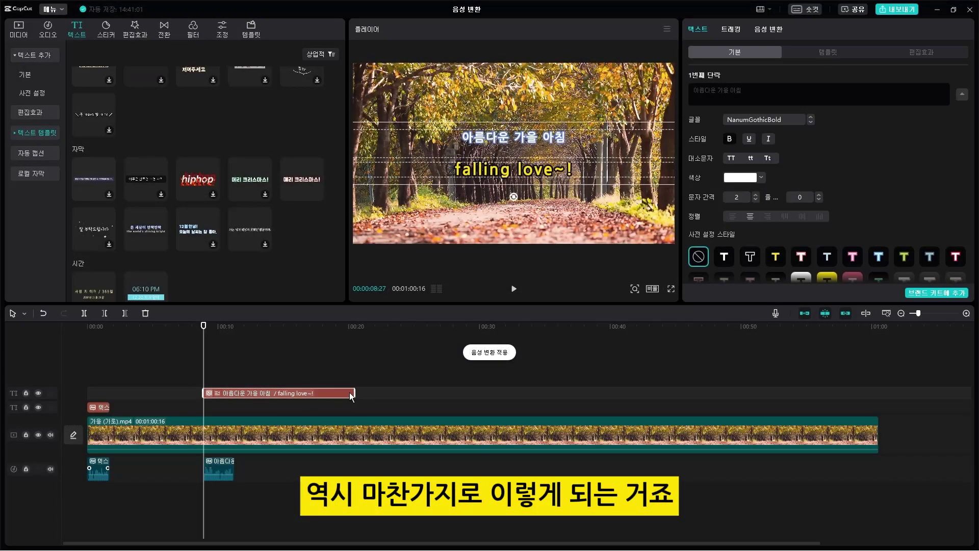
drag(353, 393, 235, 393)
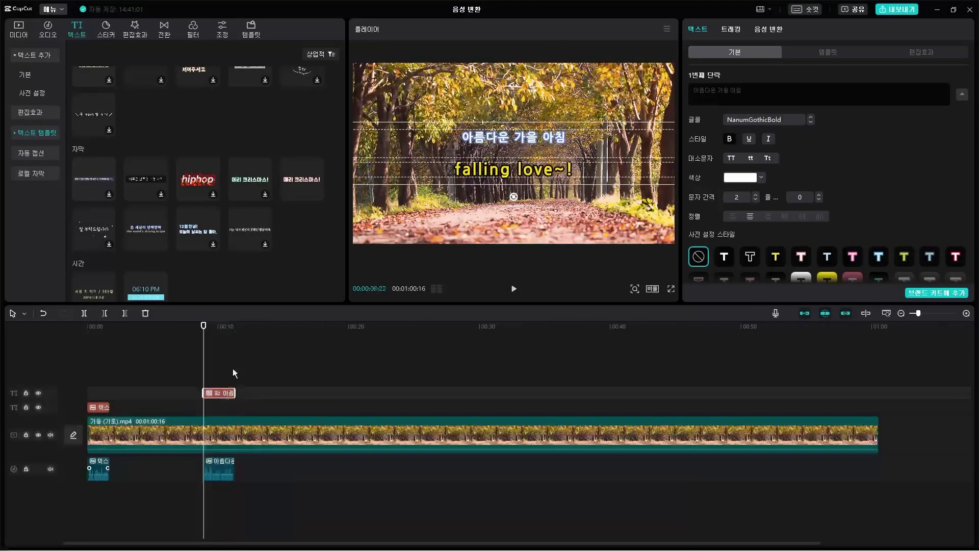
- Play back the title's voice clip from the start, and the text template's voice clip from just before it
key(Home)
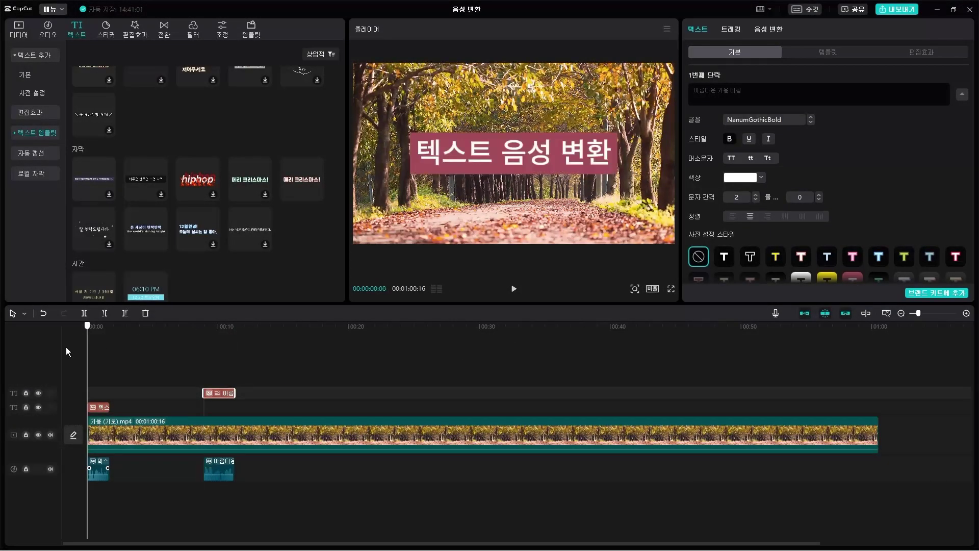
click(514, 289)
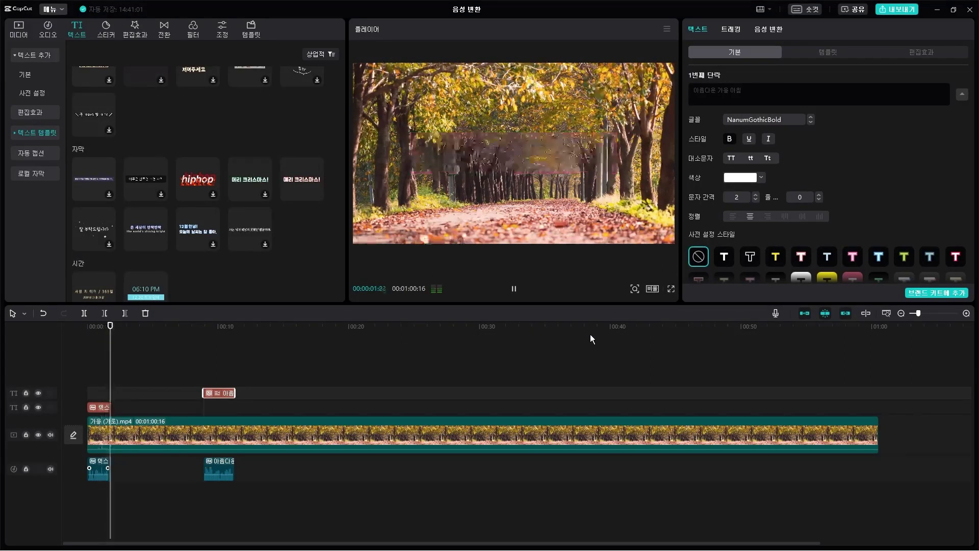
click(196, 355)
click(192, 325)
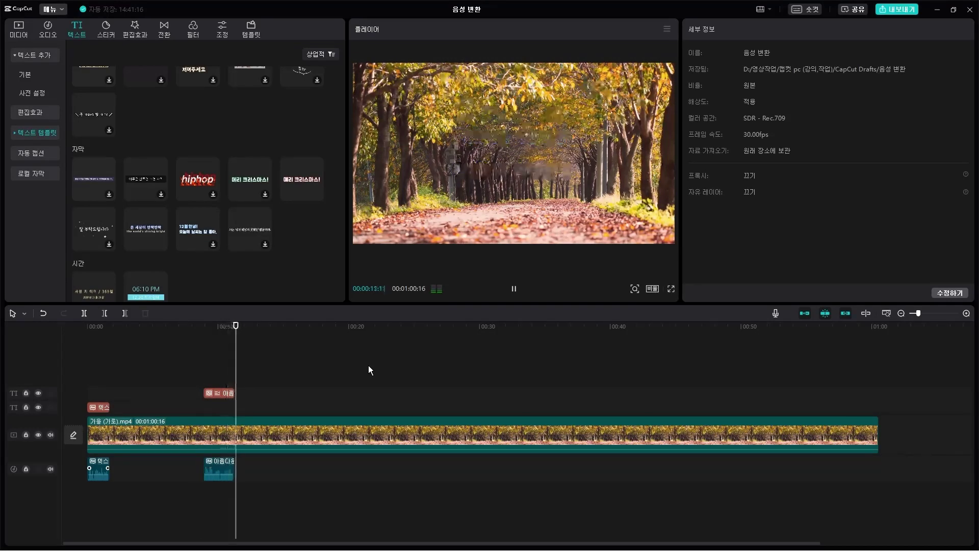
key(space)
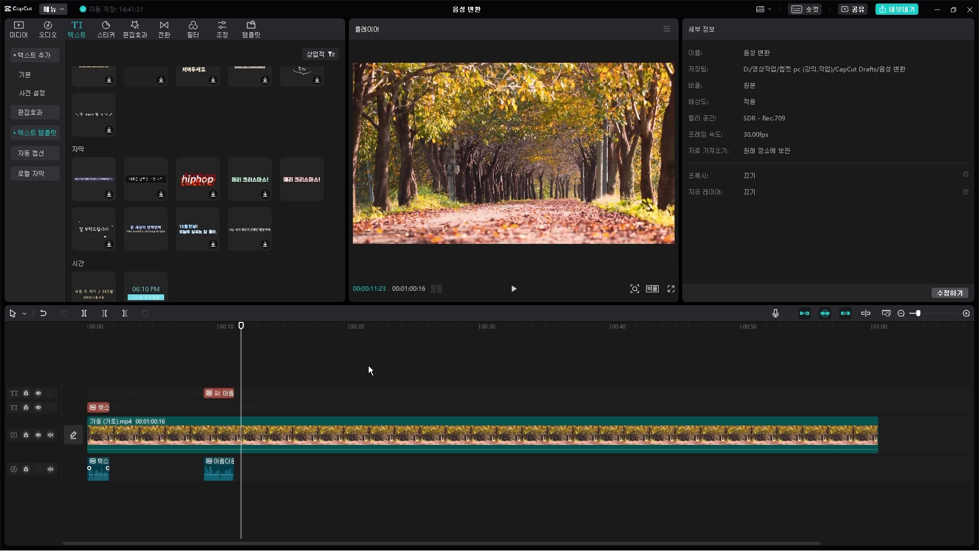
- Select the 아름다운 가을 아침 text template, return the playhead to its start, and examine the available text-to-speech voices
click(221, 394)
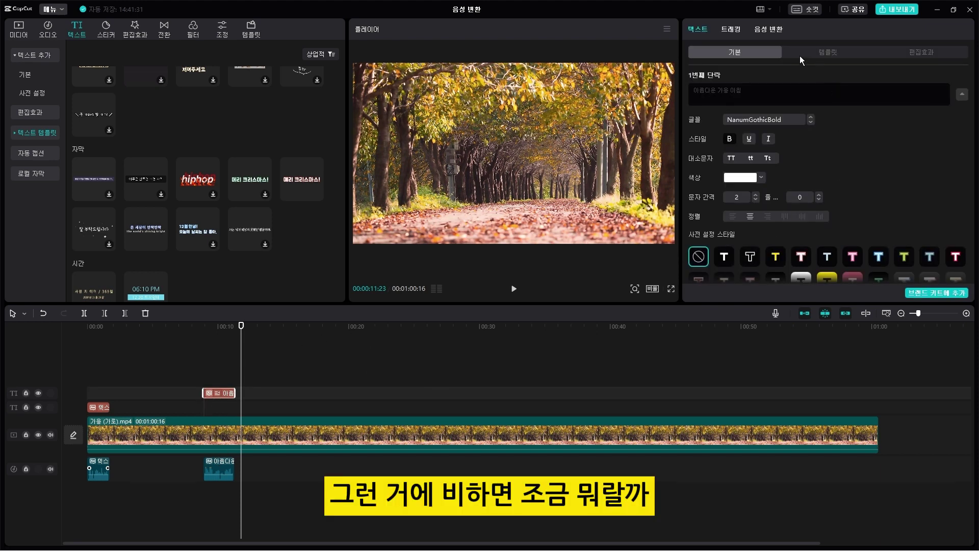
click(775, 34)
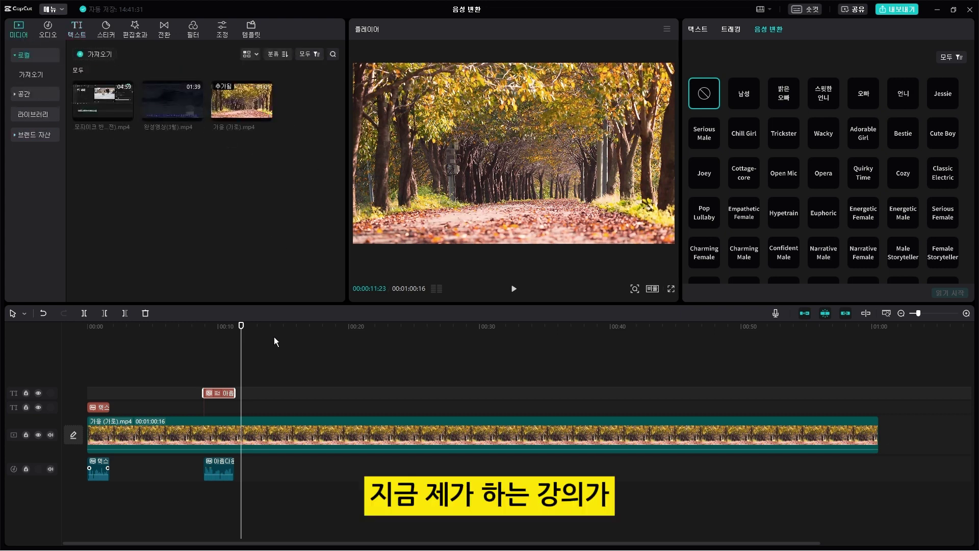
click(79, 352)
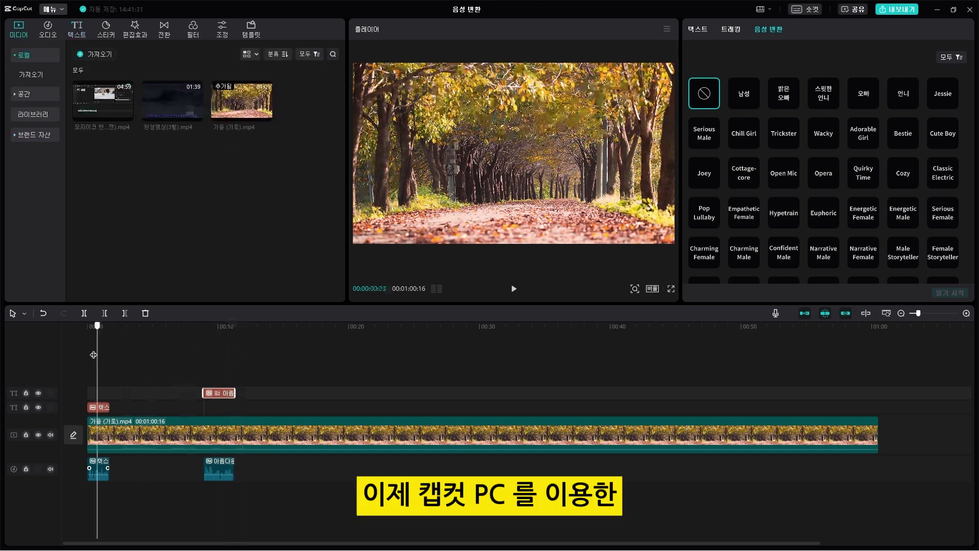
click(147, 366)
click(164, 367)
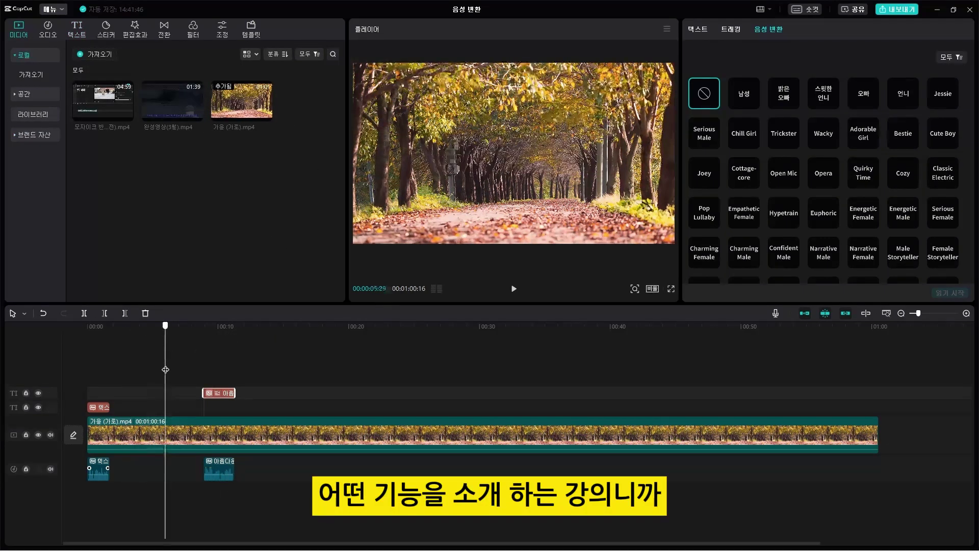
click(180, 370)
drag(179, 369, 202, 372)
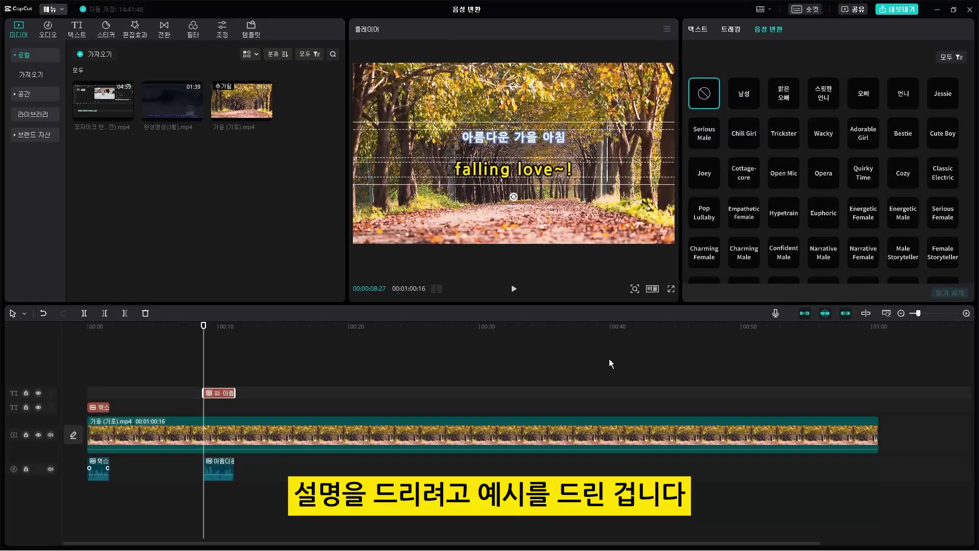
scroll(915, 208, down, 2)
scroll(883, 173, up, 2)
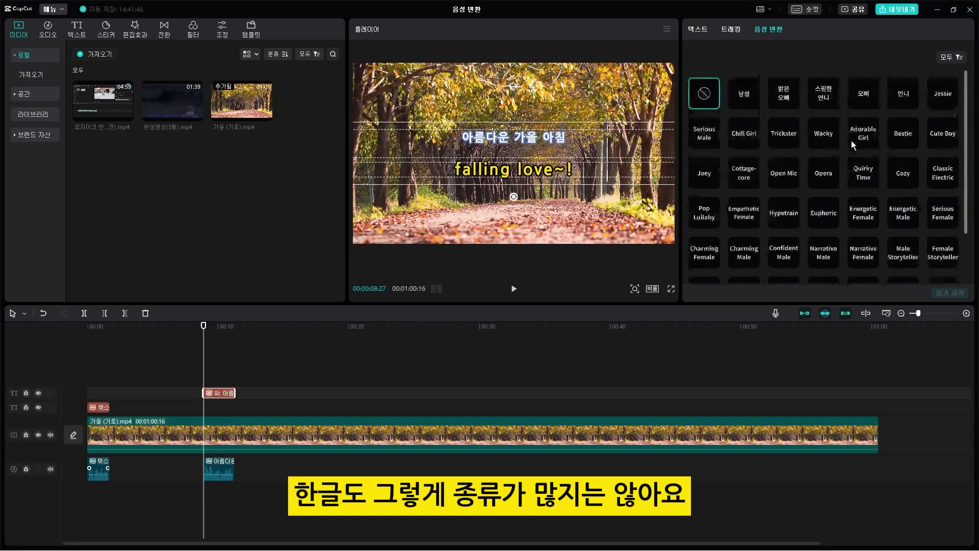
scroll(920, 158, down, 1)
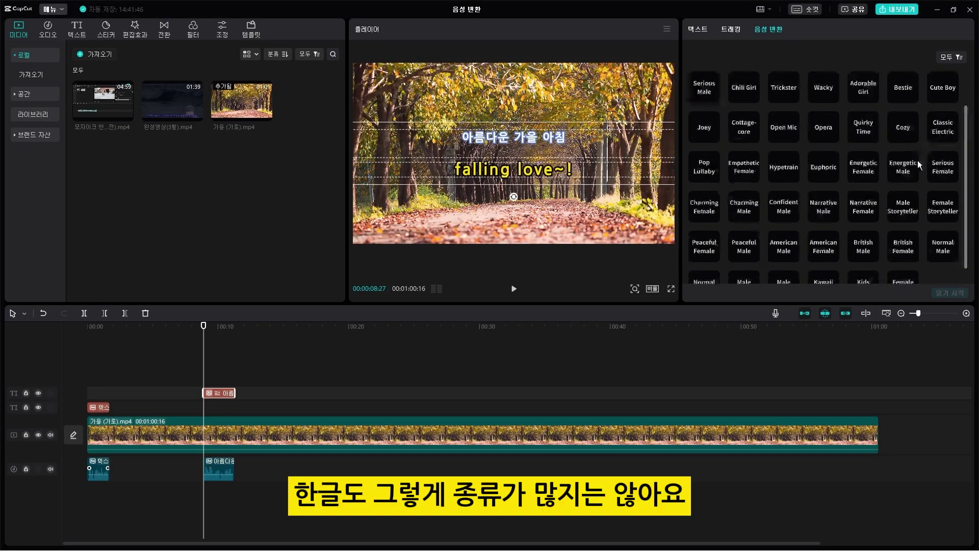
- Examine the rest of the text-to-speech voices available for the 아름다운 가을 아침 text template
scroll(859, 205, down, 1)
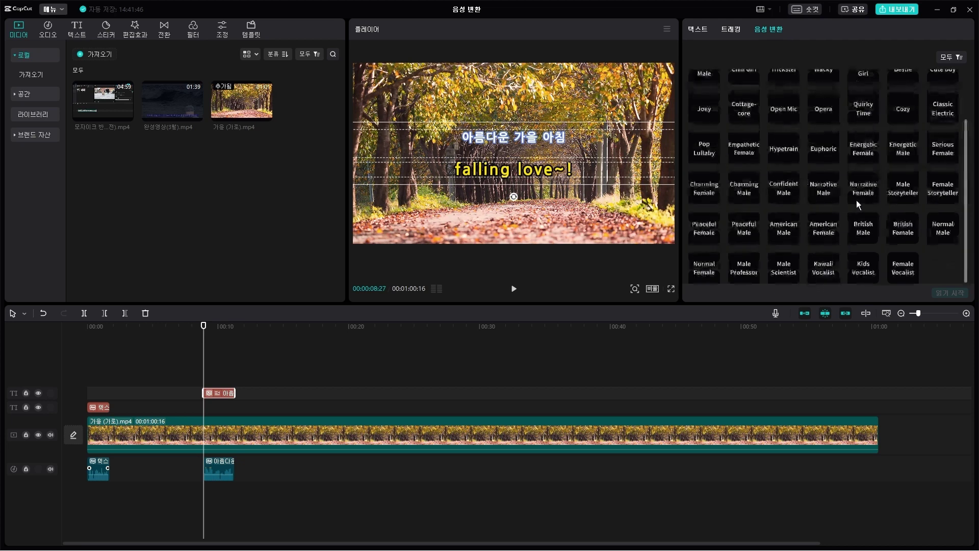
scroll(862, 189, up, 2)
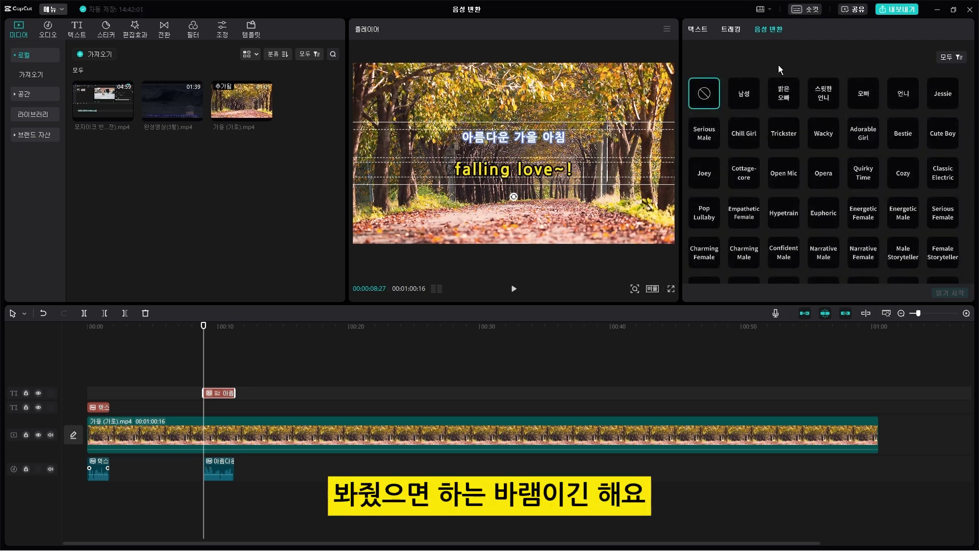
- Clear all video, text and voice clips from the timeline and return the playhead to the start
click(842, 433)
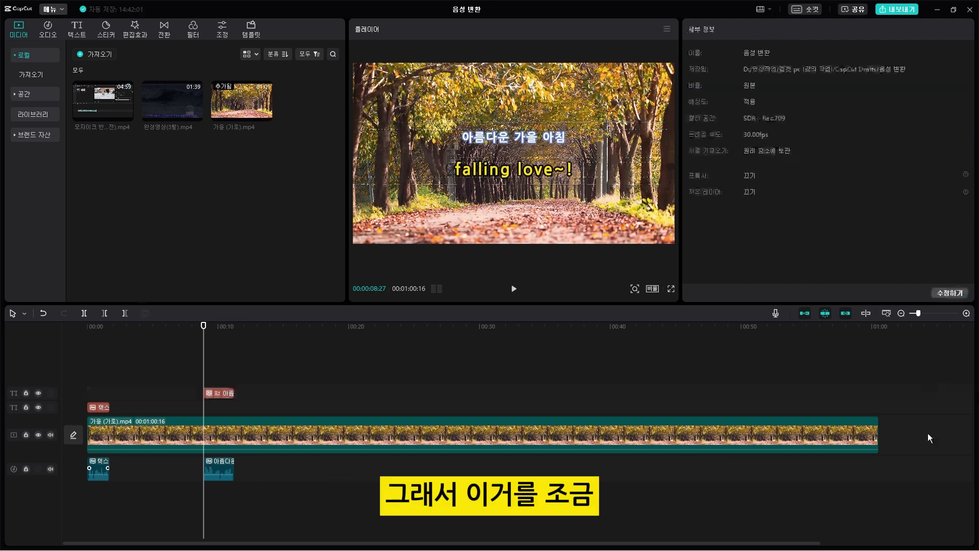
drag(265, 509, 91, 495)
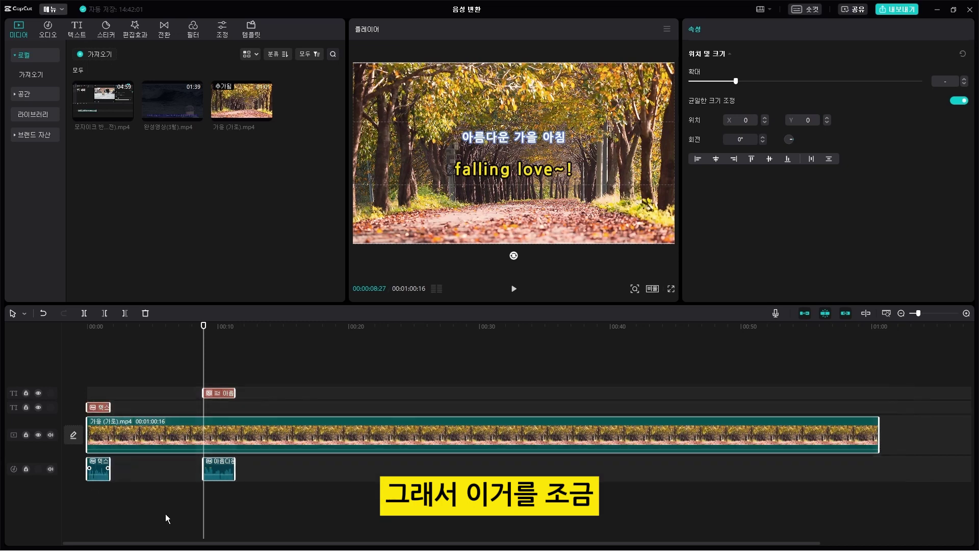
drag(206, 339, 87, 353)
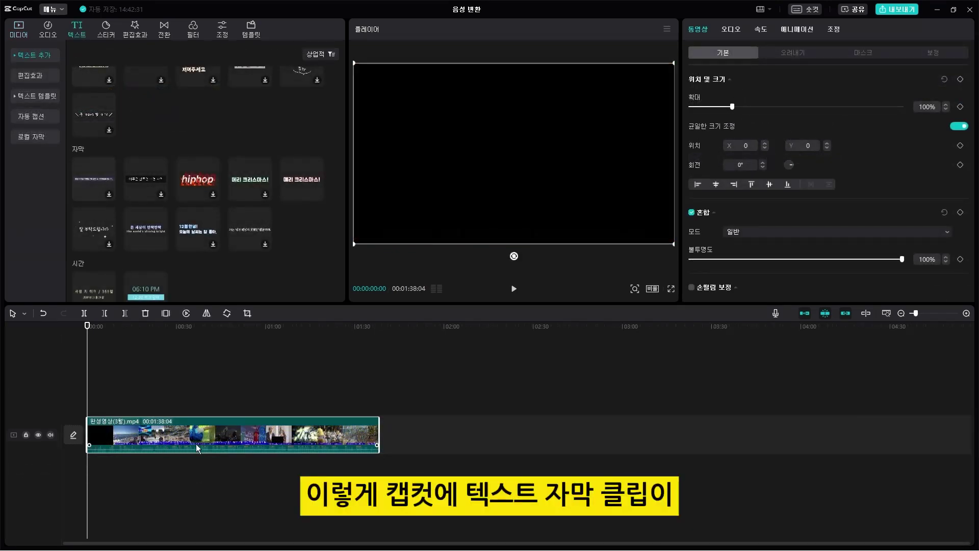
scroll(118, 104, up, 3)
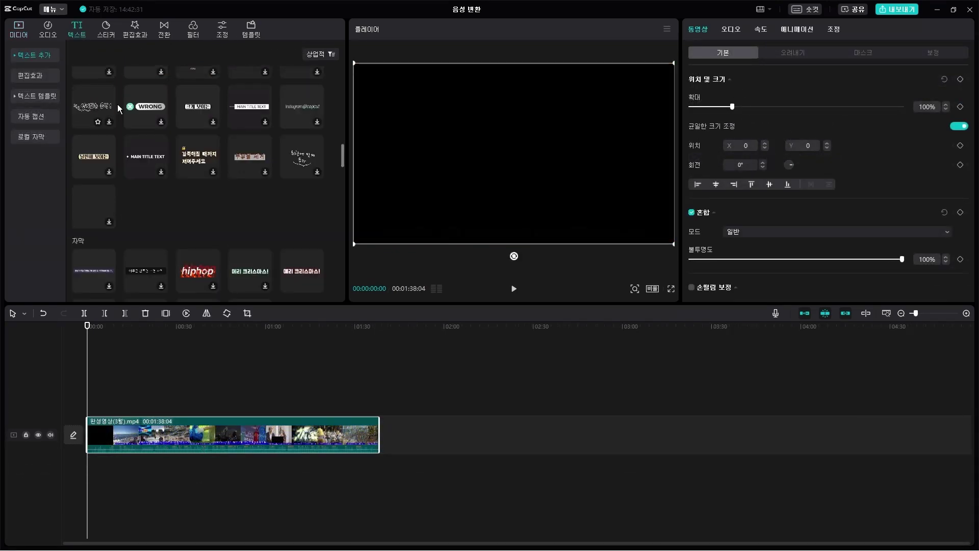
scroll(117, 104, up, 3)
click(189, 338)
drag(102, 397, 92, 405)
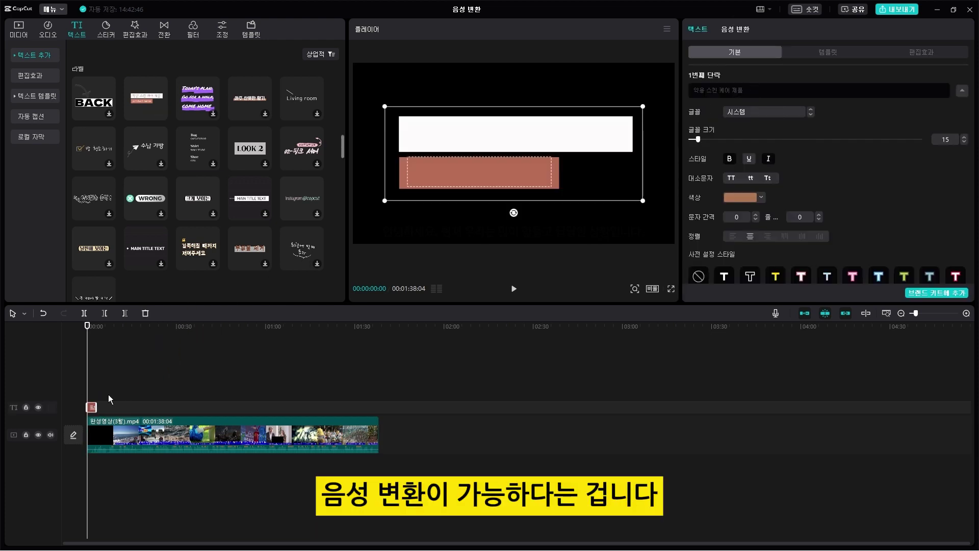
key(Delete)
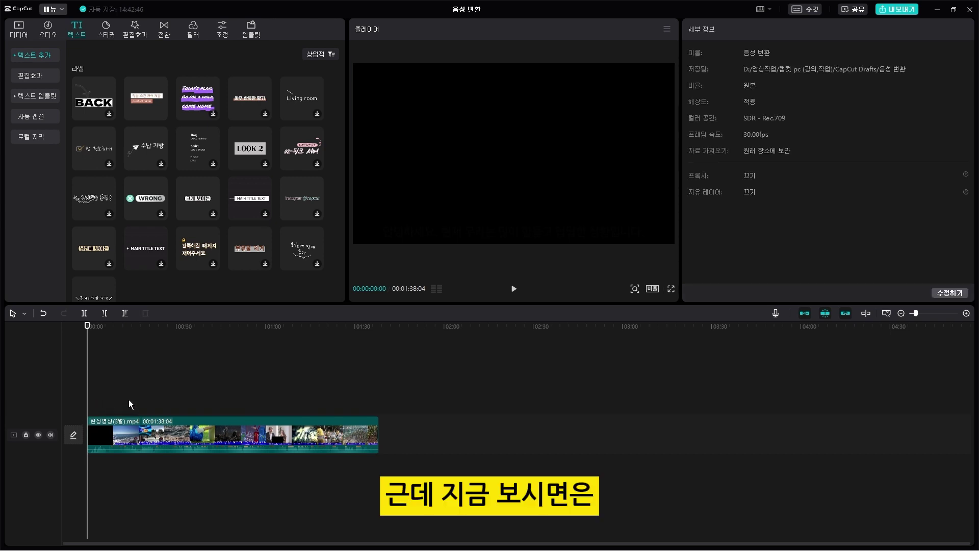
- Select the 완성영상(3월).mp4 clip and play back its captioned opening
click(144, 427)
key(space)
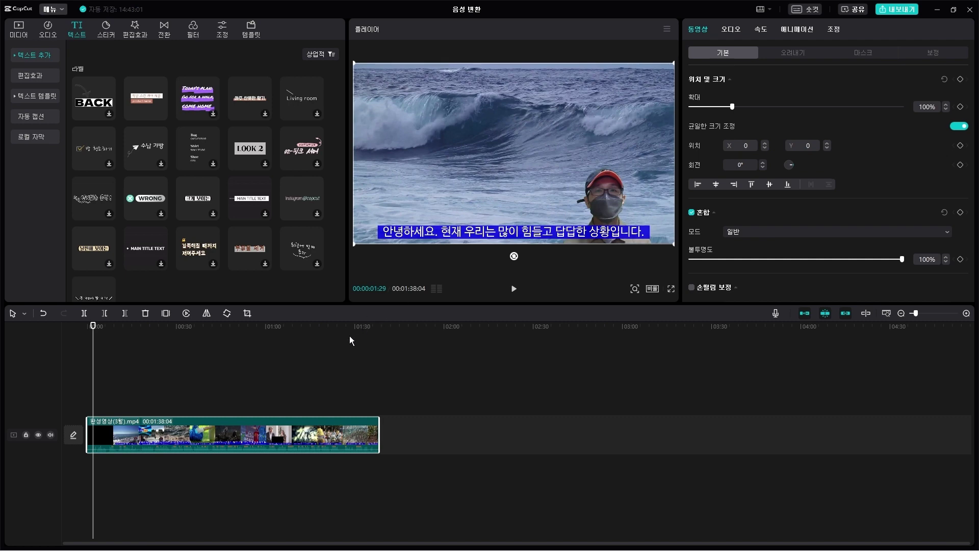
scroll(308, 350, up, 1)
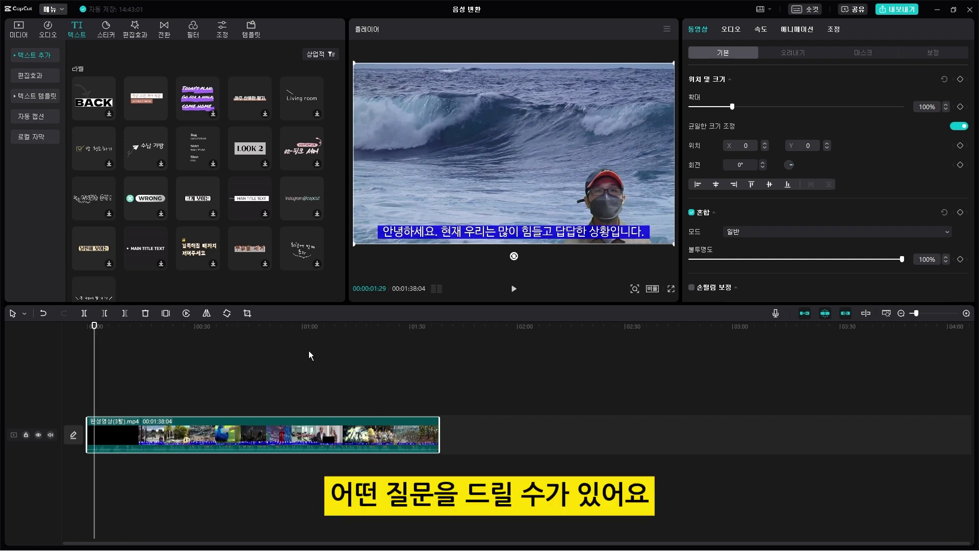
scroll(308, 351, up, 1)
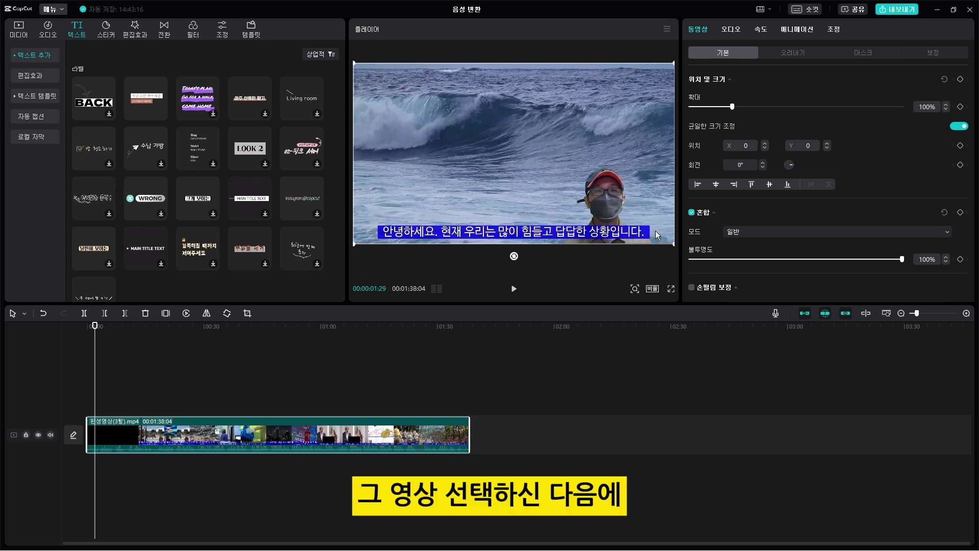
- Open the voice changer for the video clip, play back its original voice, and return the playhead to the start
click(731, 32)
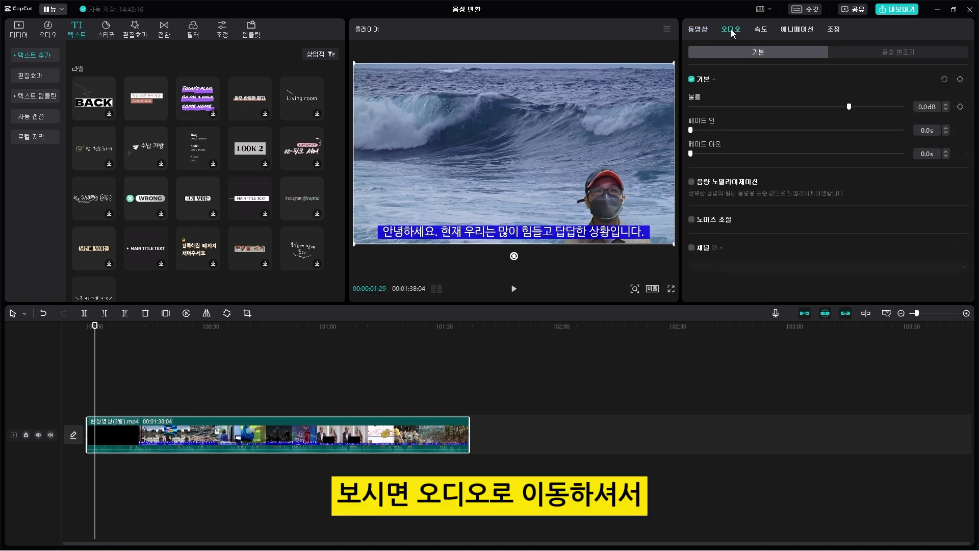
click(909, 53)
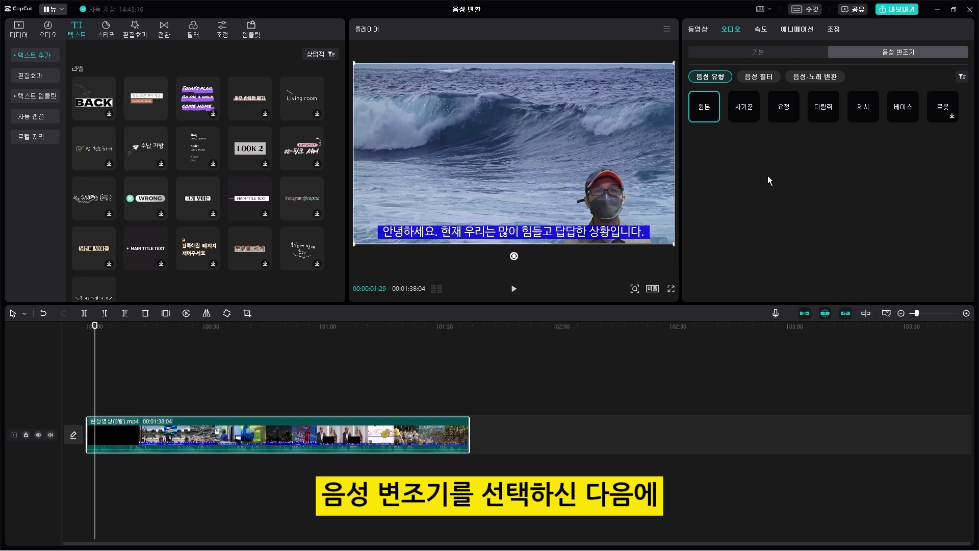
click(865, 113)
key(space)
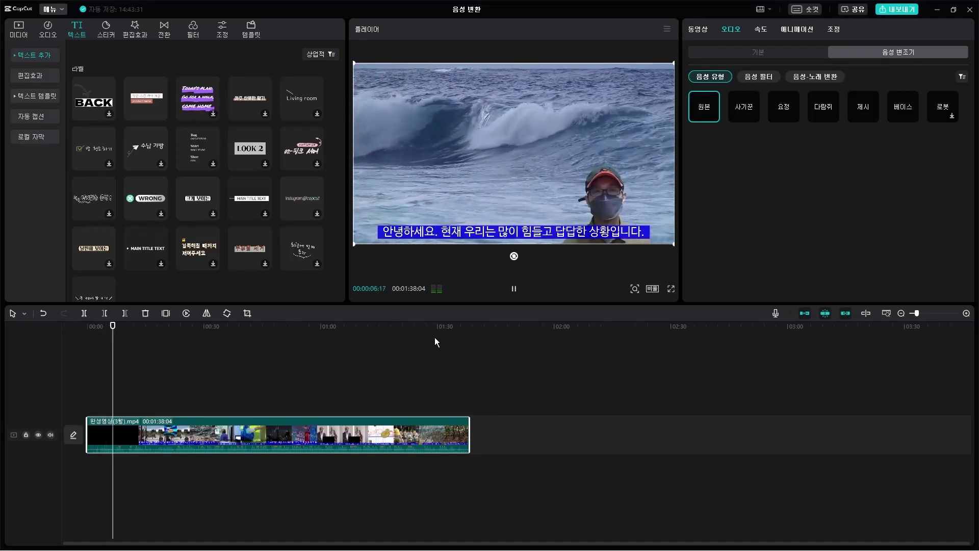
key(space)
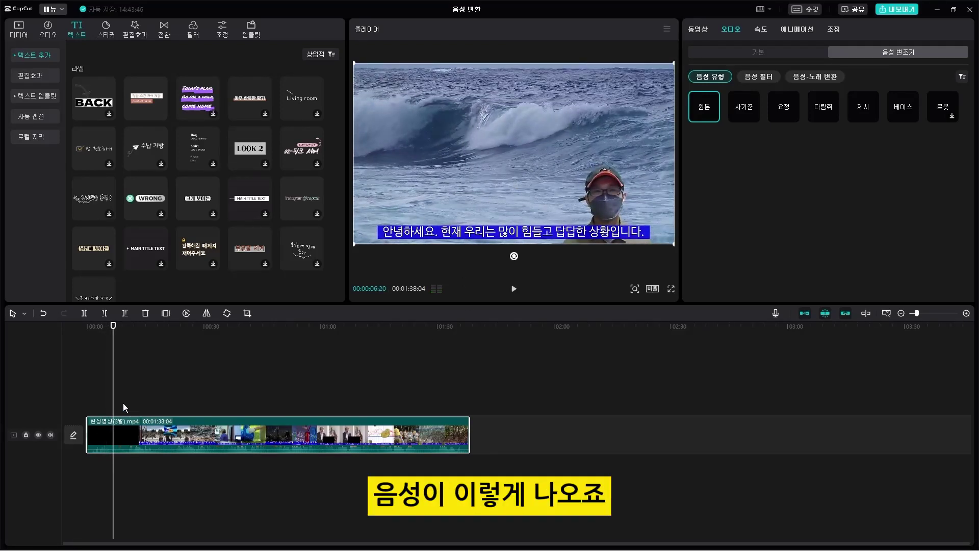
drag(112, 346, 71, 352)
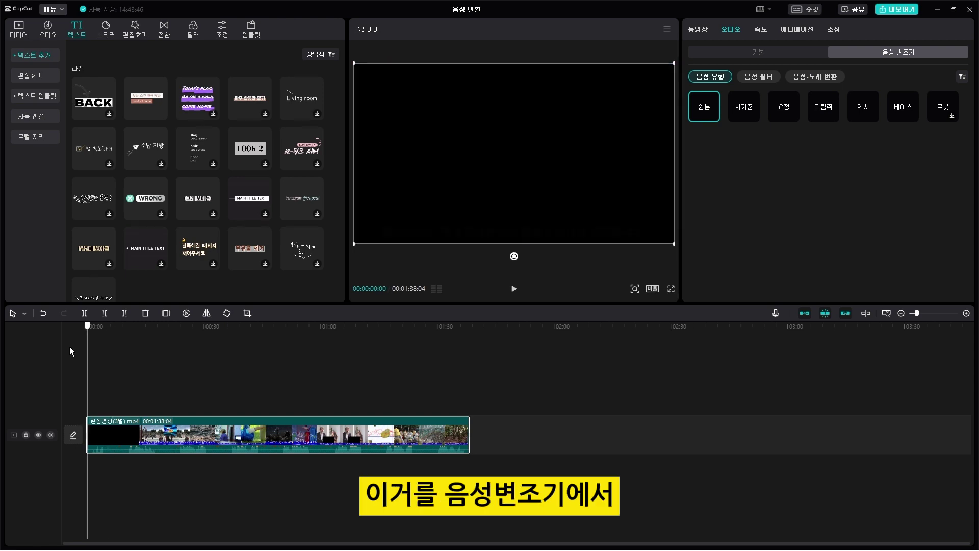
- Apply the 제시 voice type to the video clip, play back the changed voice, and move the playhead back near the start
click(867, 108)
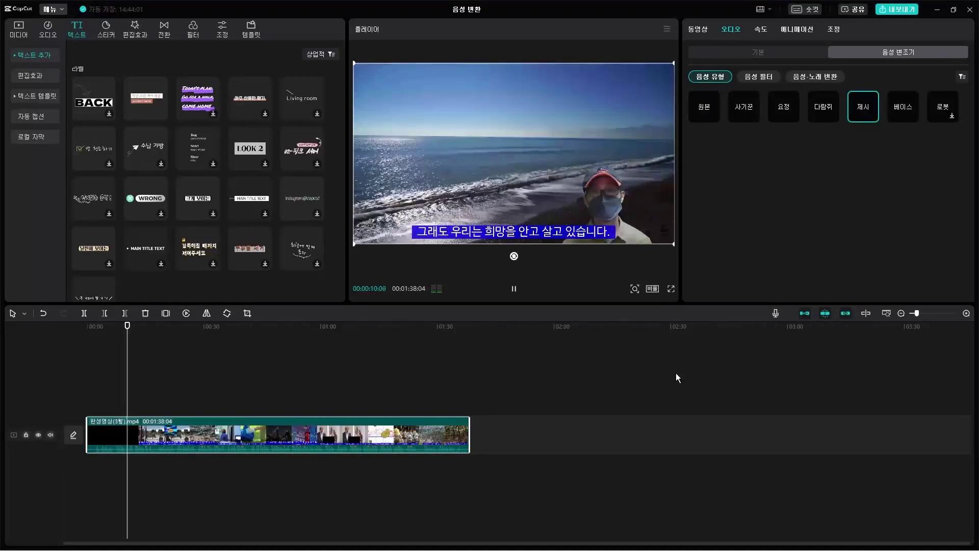
key(space)
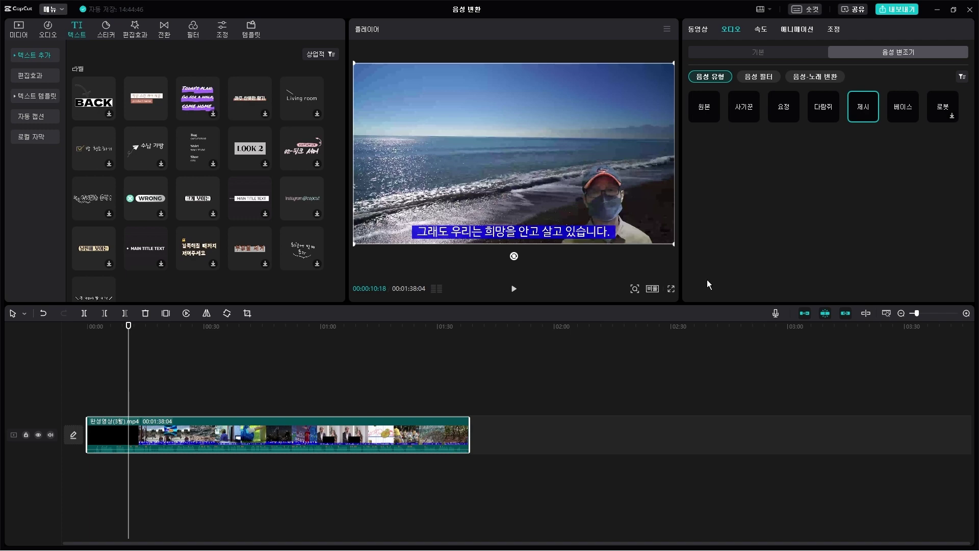
drag(126, 333, 100, 333)
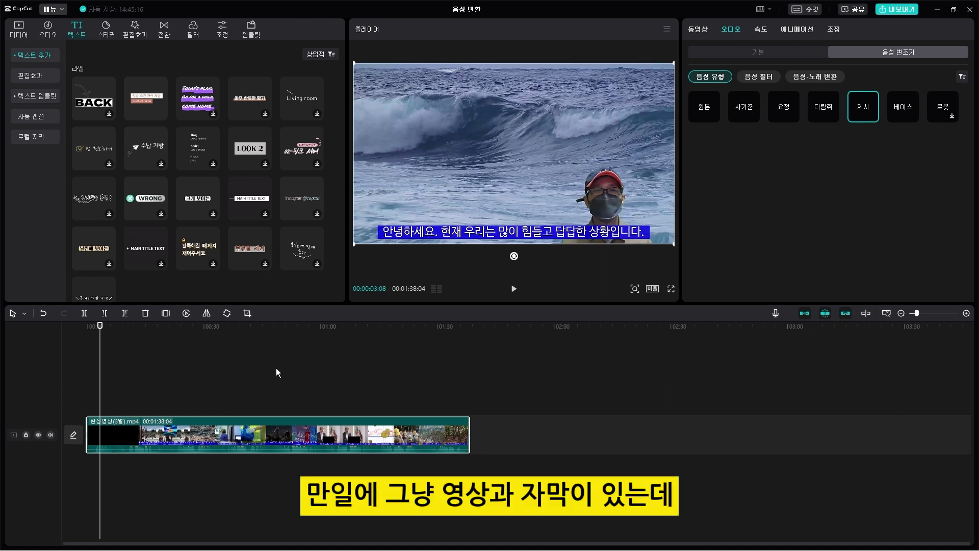
- Extract the audio from the 완성영상(3월).mp4 clip and delete the extracted audio
right_click(265, 424)
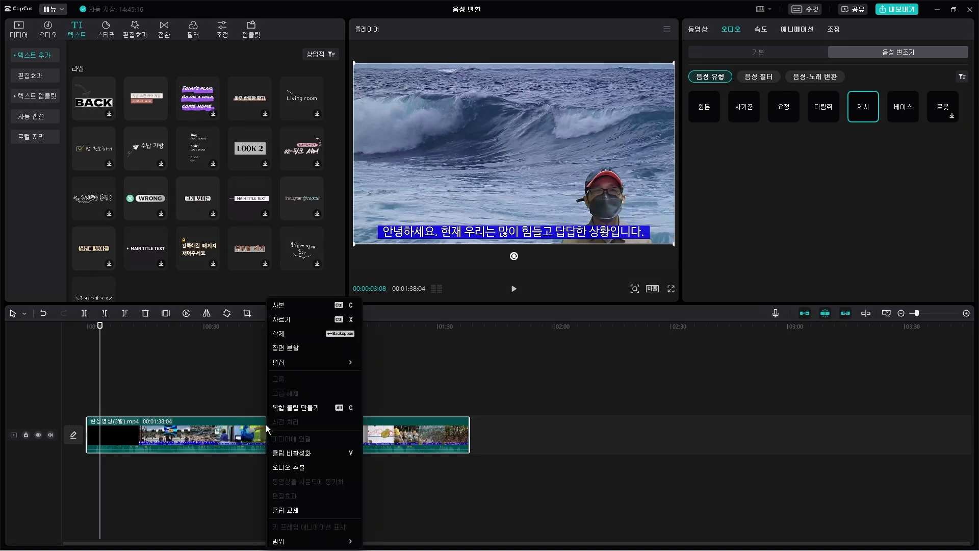
click(316, 466)
key(Delete)
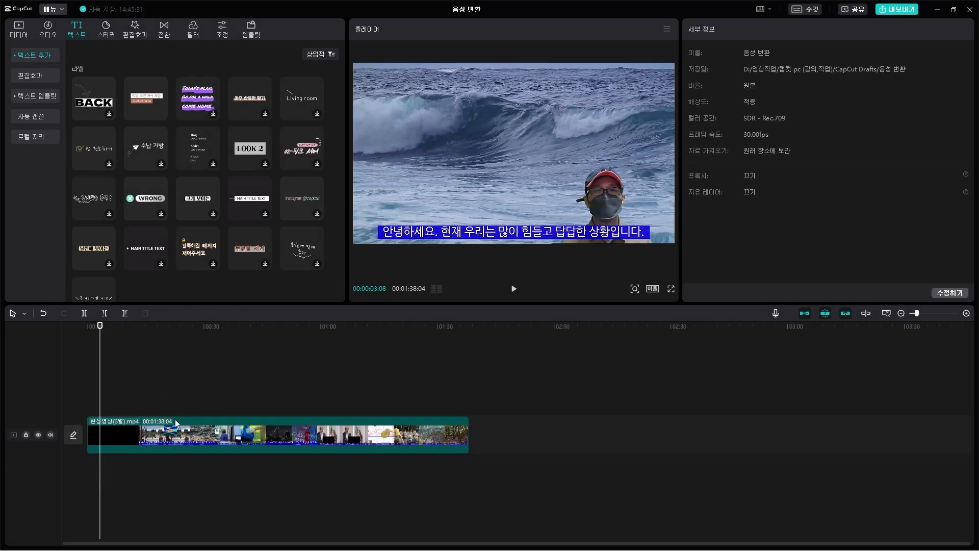
- Play back the opening of the video without its audio, then select the video clip
click(99, 330)
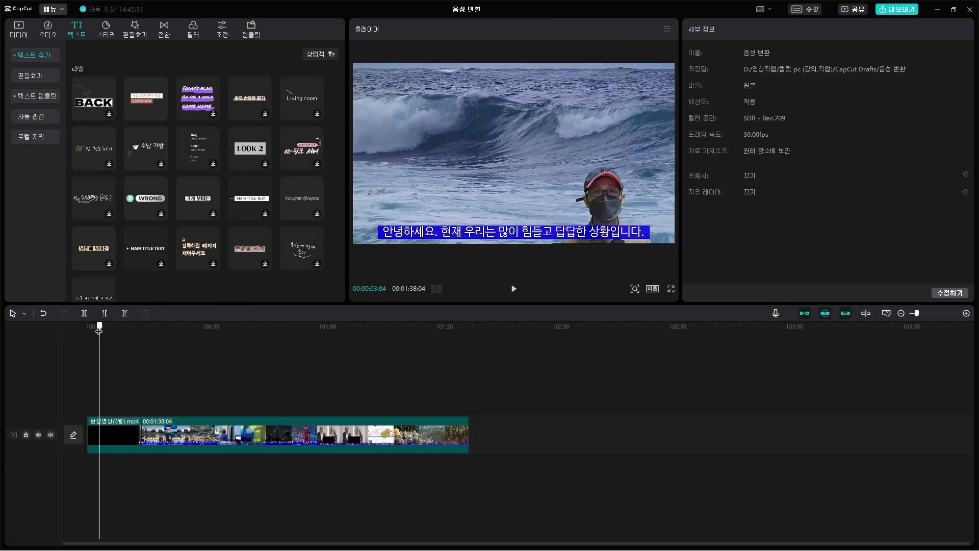
drag(99, 330, 86, 334)
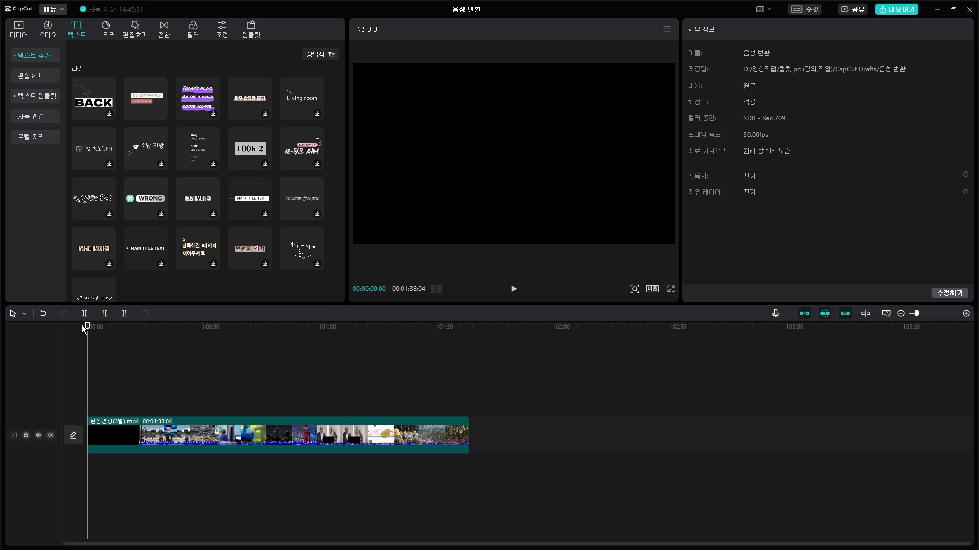
click(105, 326)
key(space)
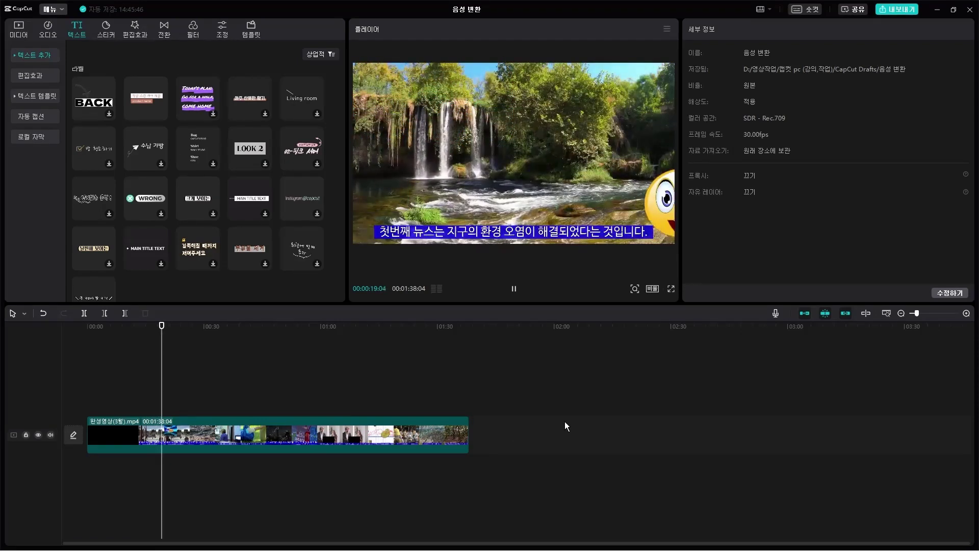
click(405, 422)
key(space)
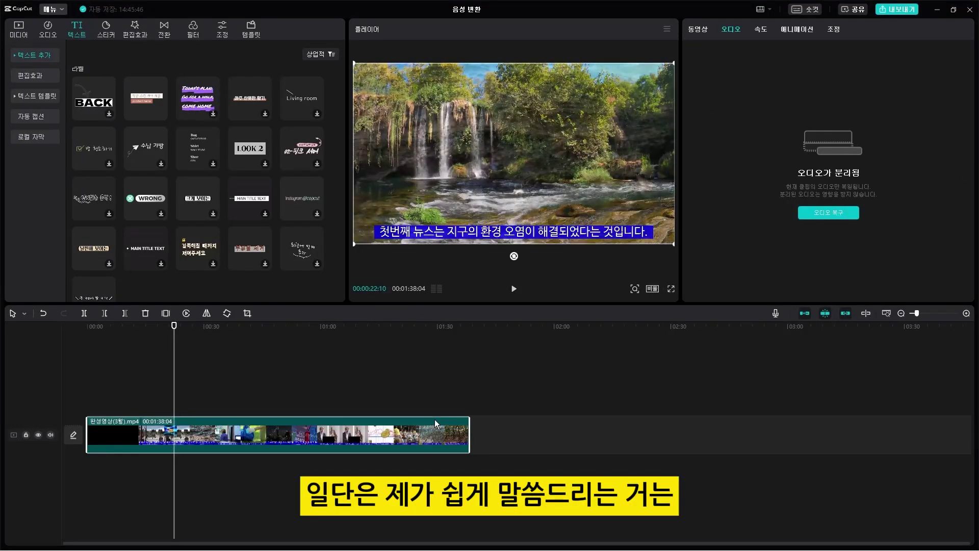